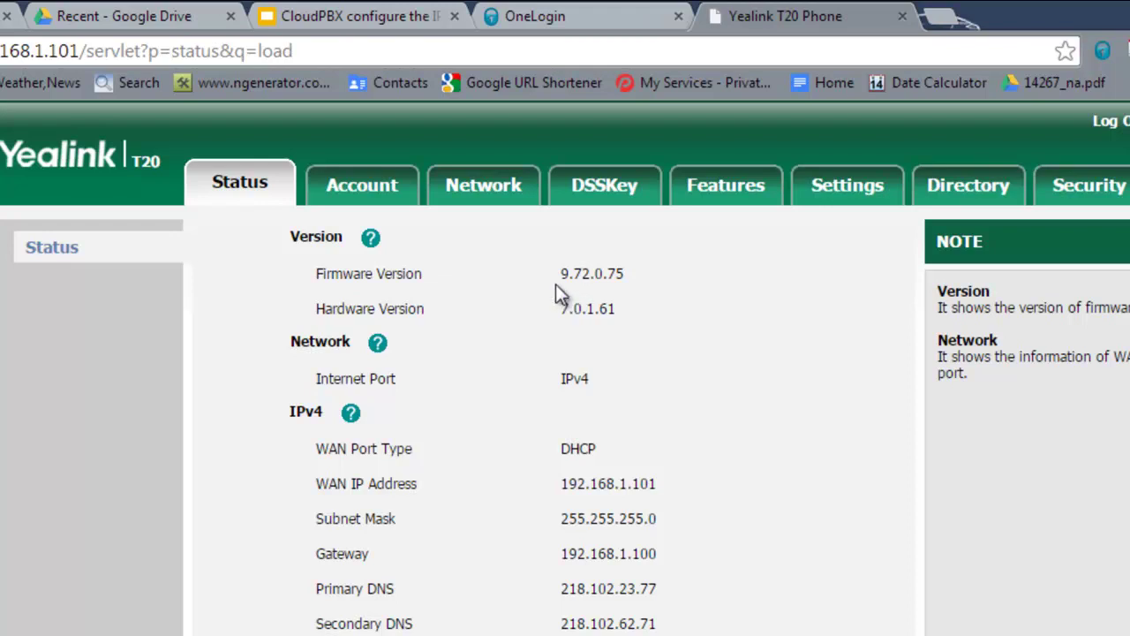
# Check the phone's firmware version, and review extension 5033's SIP password and the server address in the PDF account details
pyautogui.moveTo(555, 281); pyautogui.dragTo(610, 283)
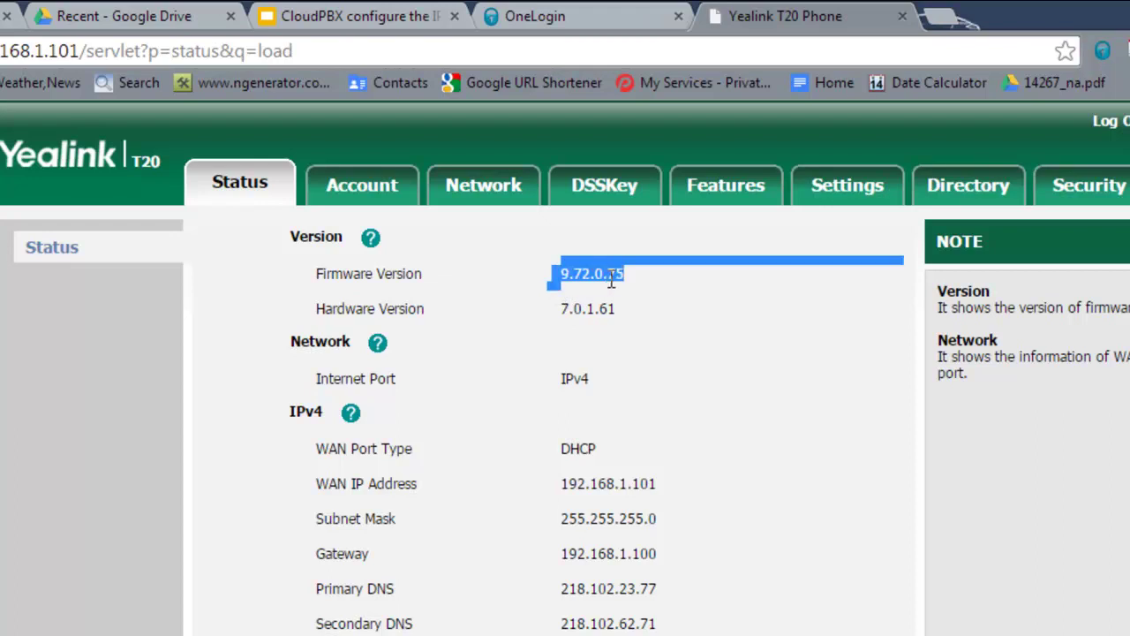
pyautogui.click(623, 279)
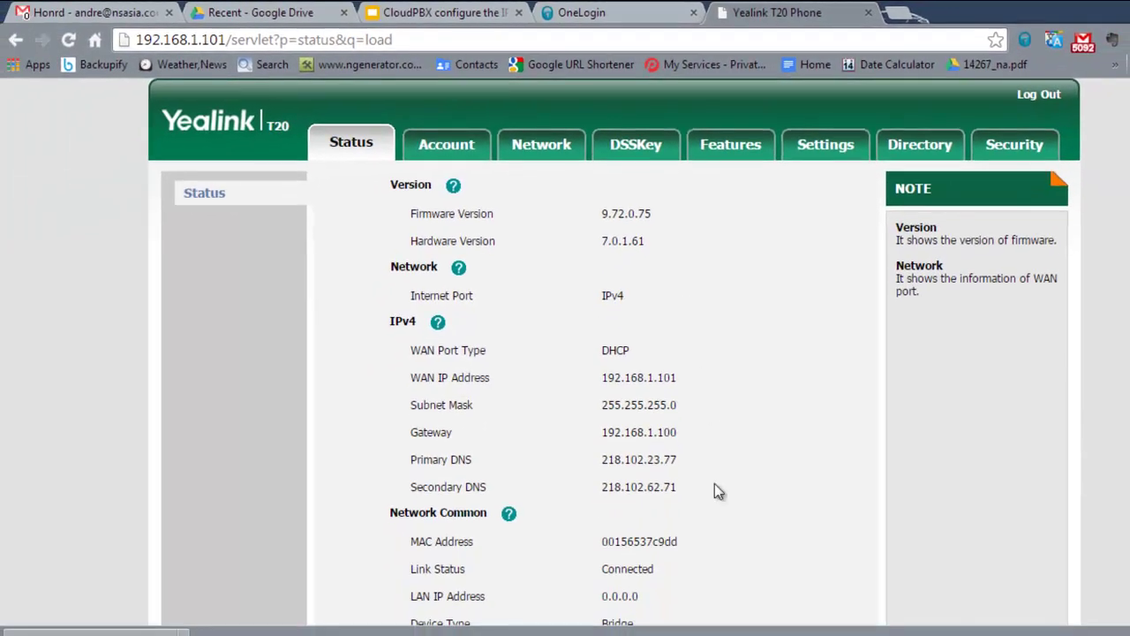
pyautogui.hotkey('alt', 'Tab')
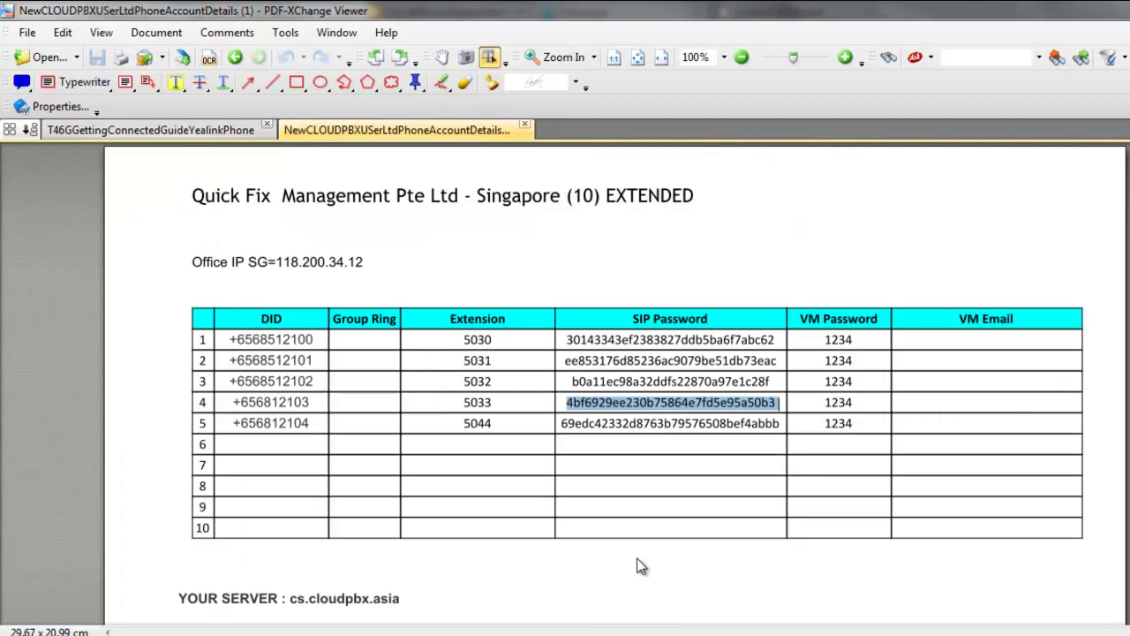
pyautogui.click(521, 473)
pyautogui.moveTo(460, 405); pyautogui.dragTo(487, 408)
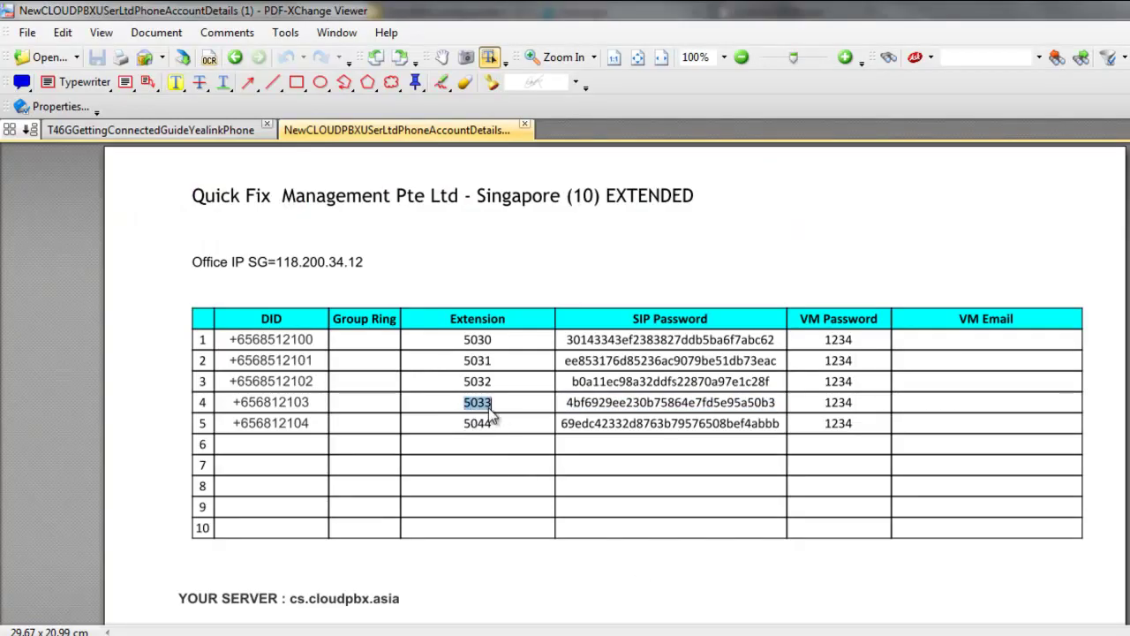
pyautogui.moveTo(563, 404); pyautogui.dragTo(777, 410)
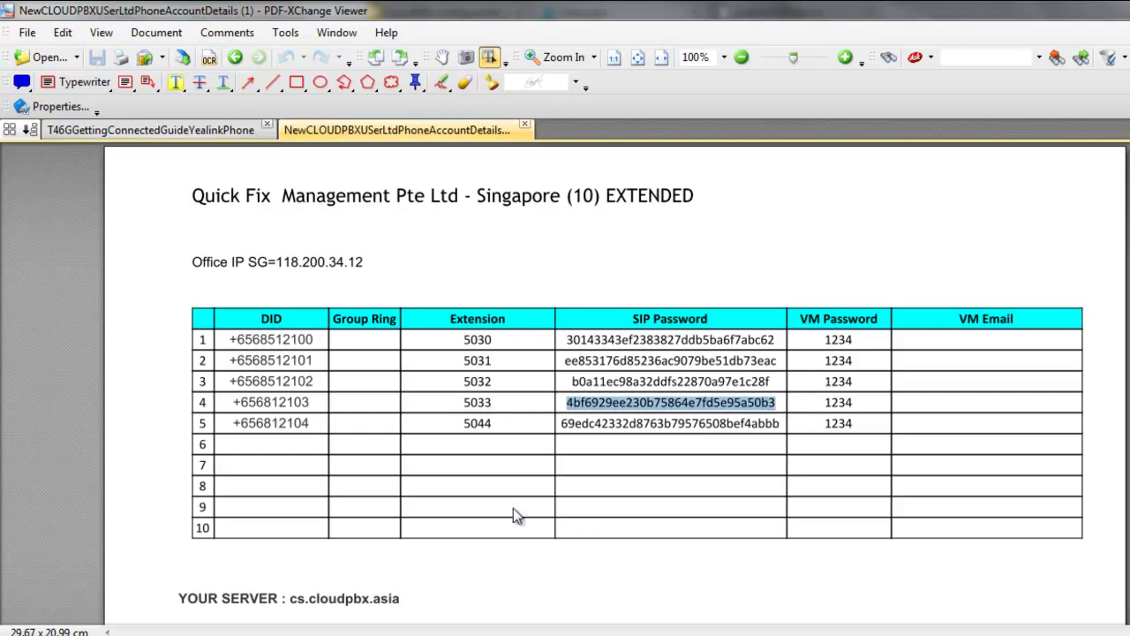
pyautogui.moveTo(289, 597); pyautogui.dragTo(437, 607)
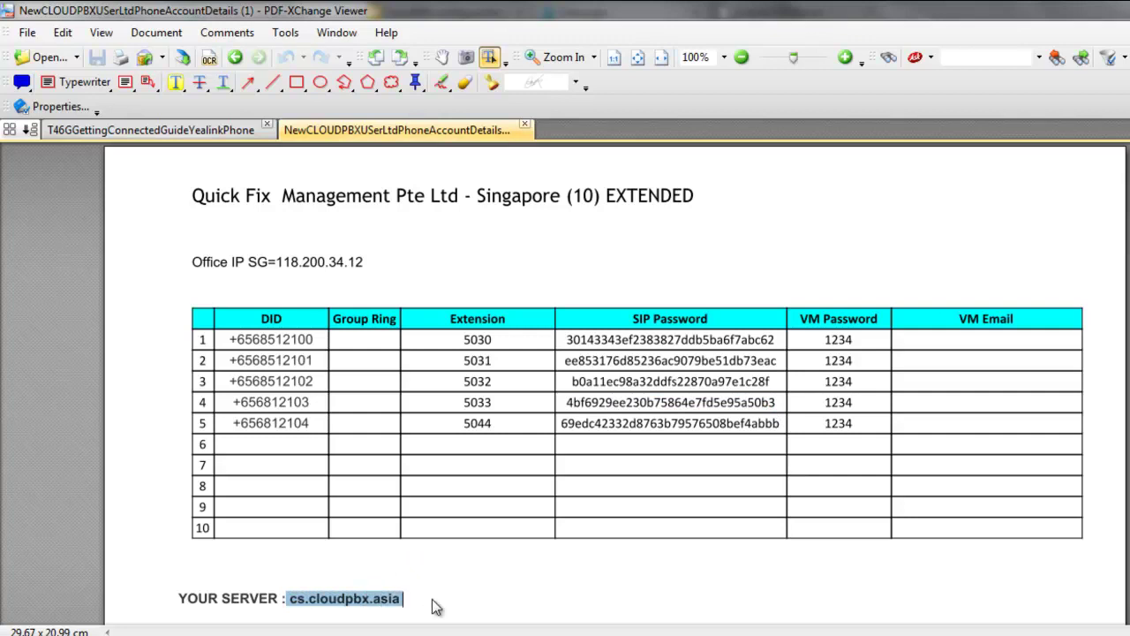
pyautogui.click(543, 441)
pyautogui.hotkey('alt', 'Tab')
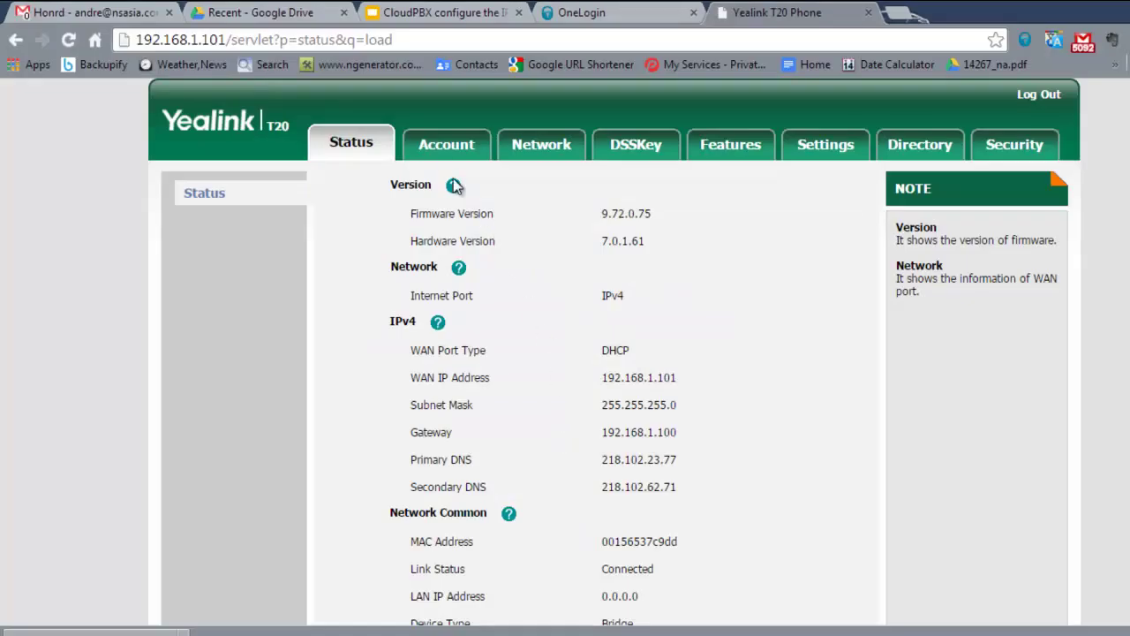
# Open the registration settings for Account 1 and set Line Active to Enabled
pyautogui.click(441, 151)
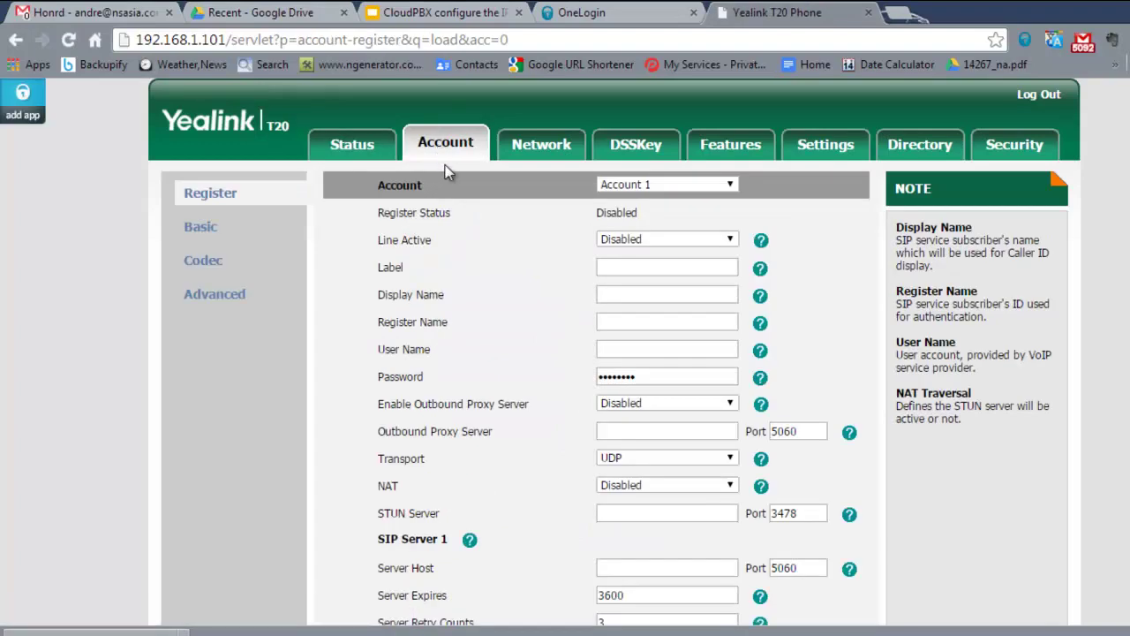
pyautogui.click(730, 184)
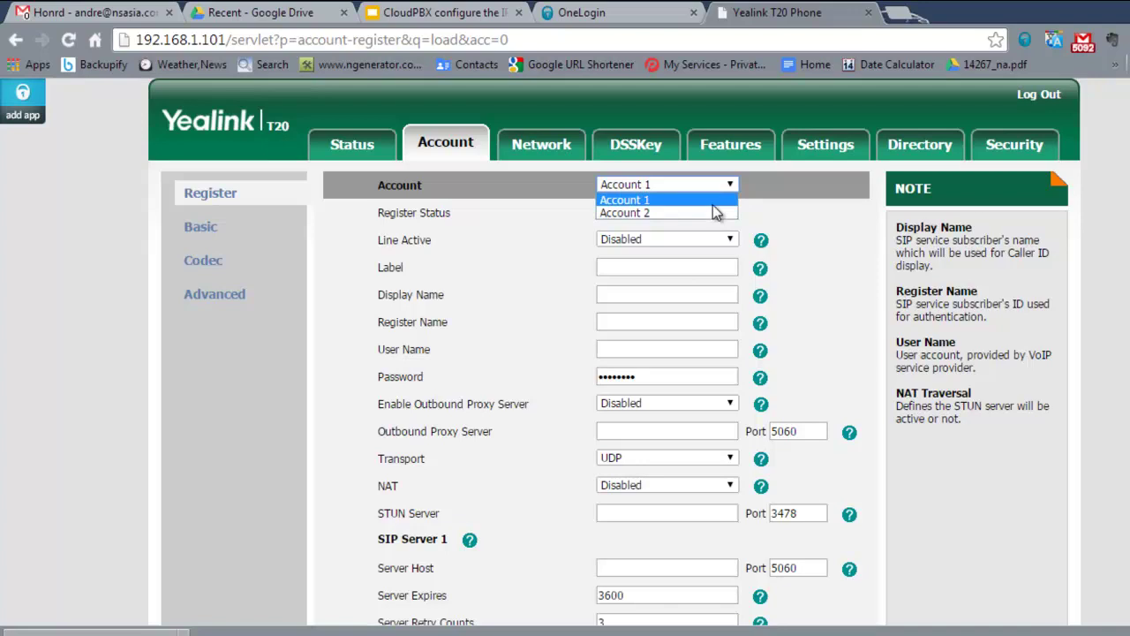
pyautogui.click(712, 205)
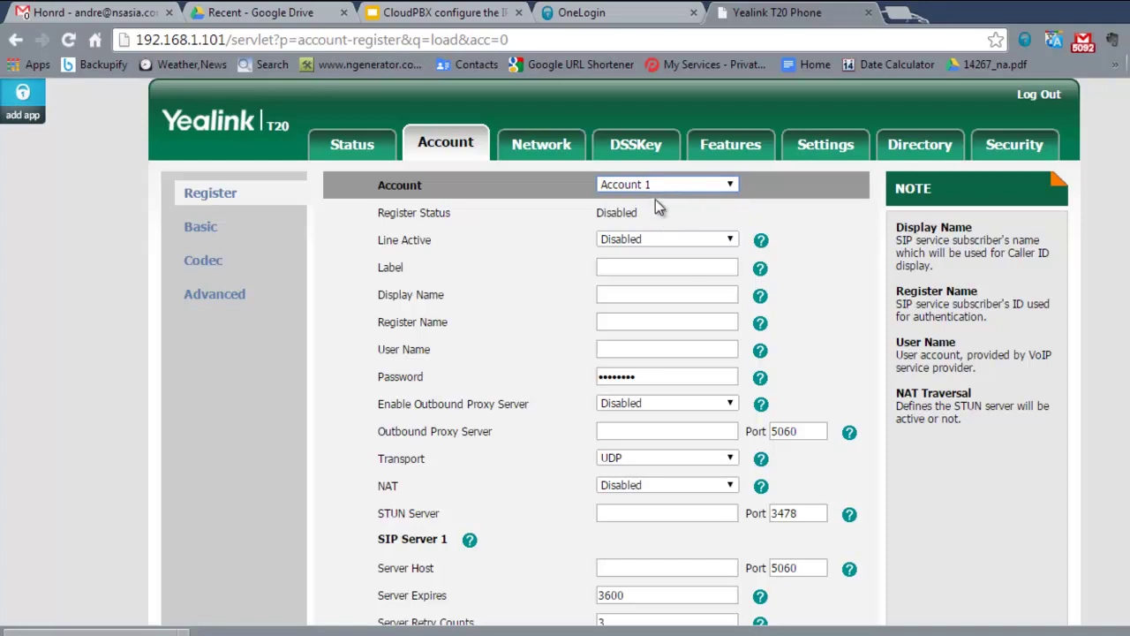
pyautogui.click(661, 243)
pyautogui.click(664, 266)
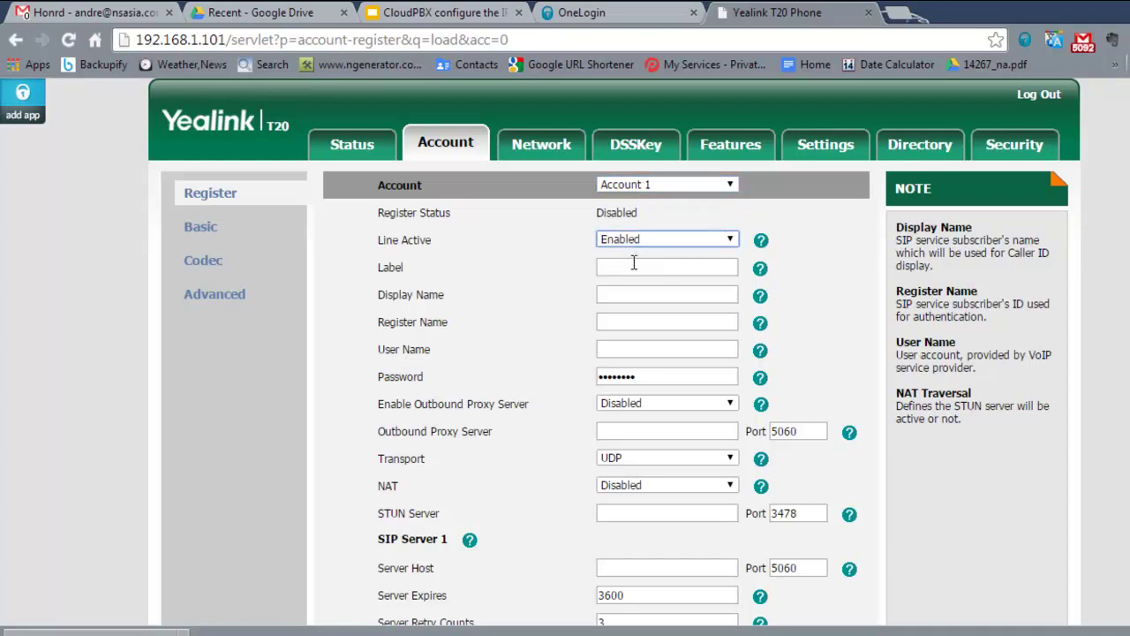
# Set Account 1's Label, Display Name, Register Name and User Name to 5033, checking the extension in the PDF account details
pyautogui.click(634, 266)
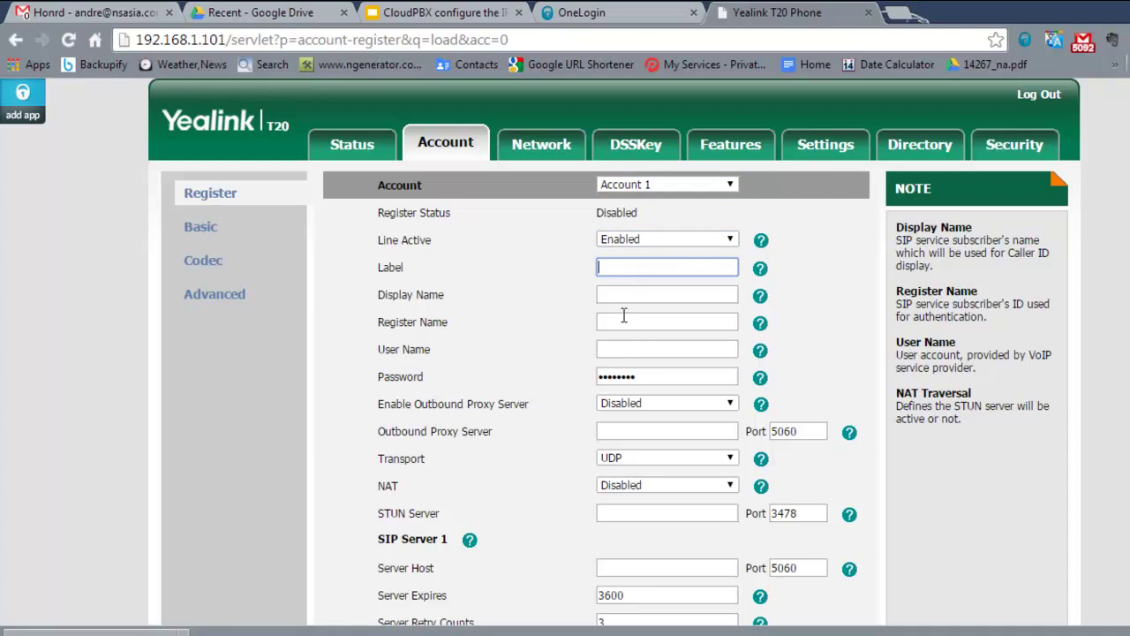
pyautogui.write('5033')
pyautogui.hotkey('alt', 'Tab')
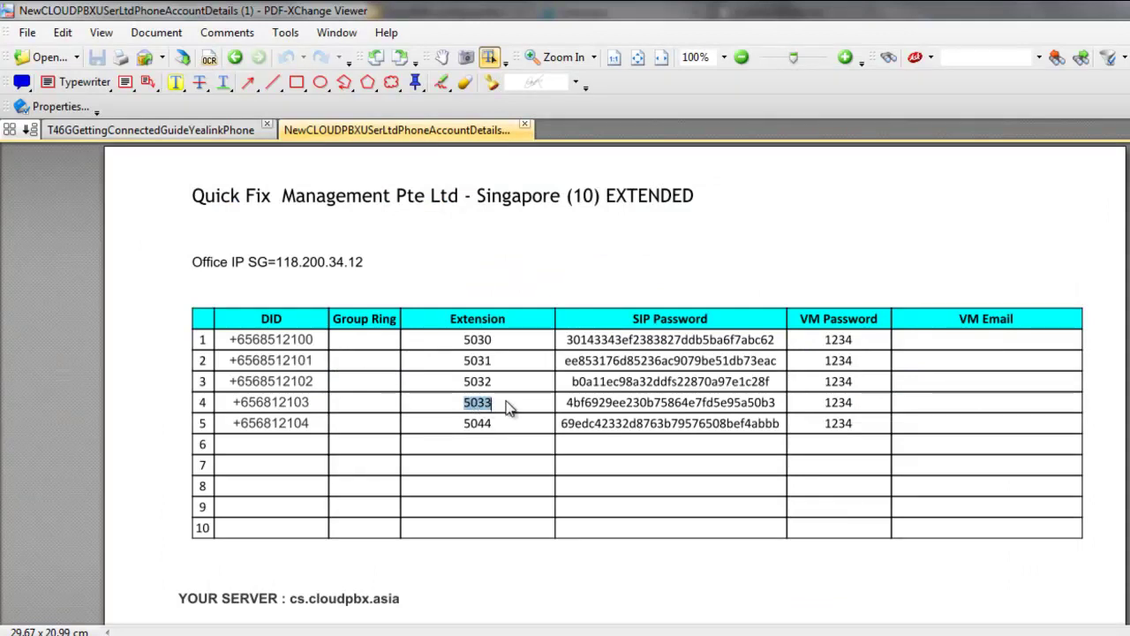
pyautogui.hotkey('alt', 'Tab')
pyautogui.press('Tab')
pyautogui.write('5033')
pyautogui.press('Tab')
pyautogui.write('5033')
pyautogui.press('Tab')
pyautogui.write('5033')
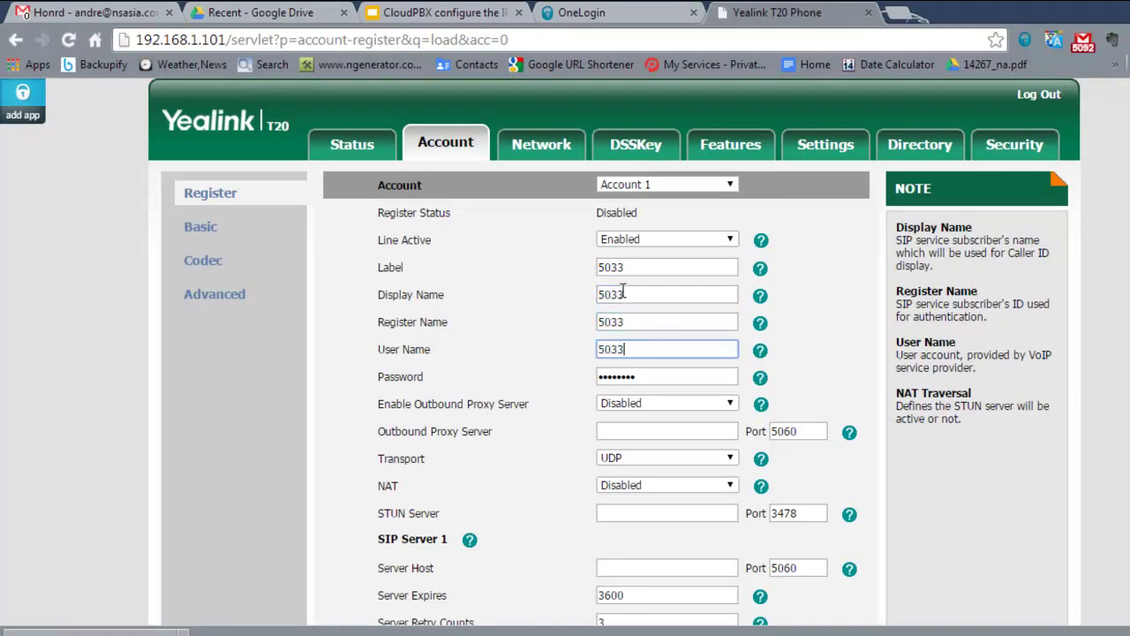
pyautogui.doubleClick(618, 267)
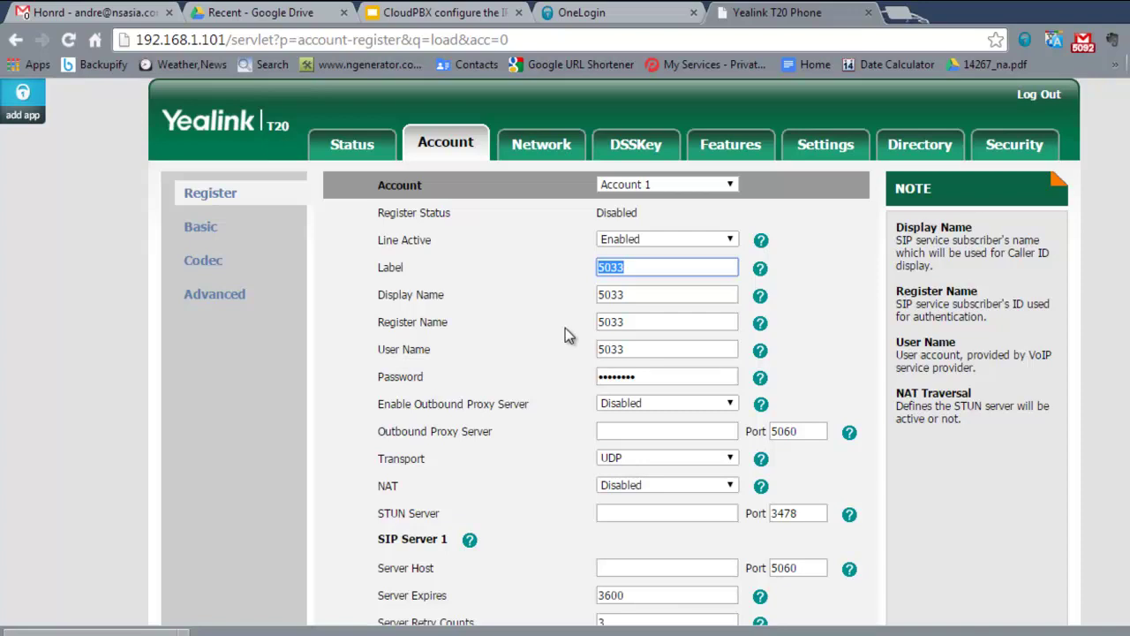
pyautogui.click(639, 273)
# Copy extension 5033's SIP password from the PDF account details into Account 1's Password field, replacing the existing entry
pyautogui.hotkey('alt', 'Tab')
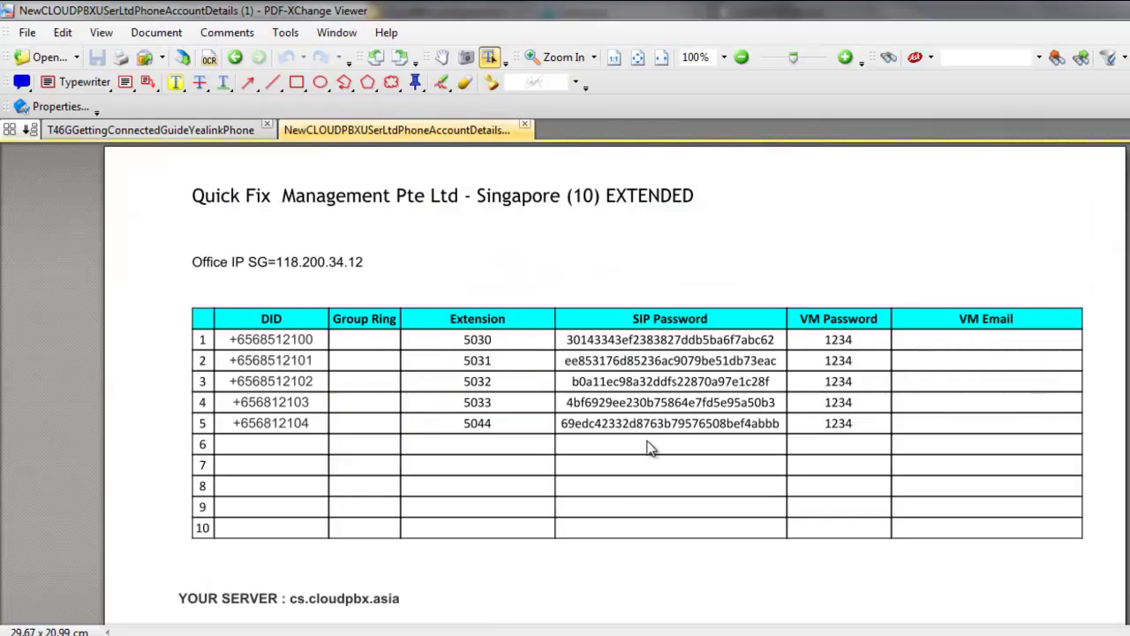
pyautogui.moveTo(567, 402); pyautogui.dragTo(777, 408)
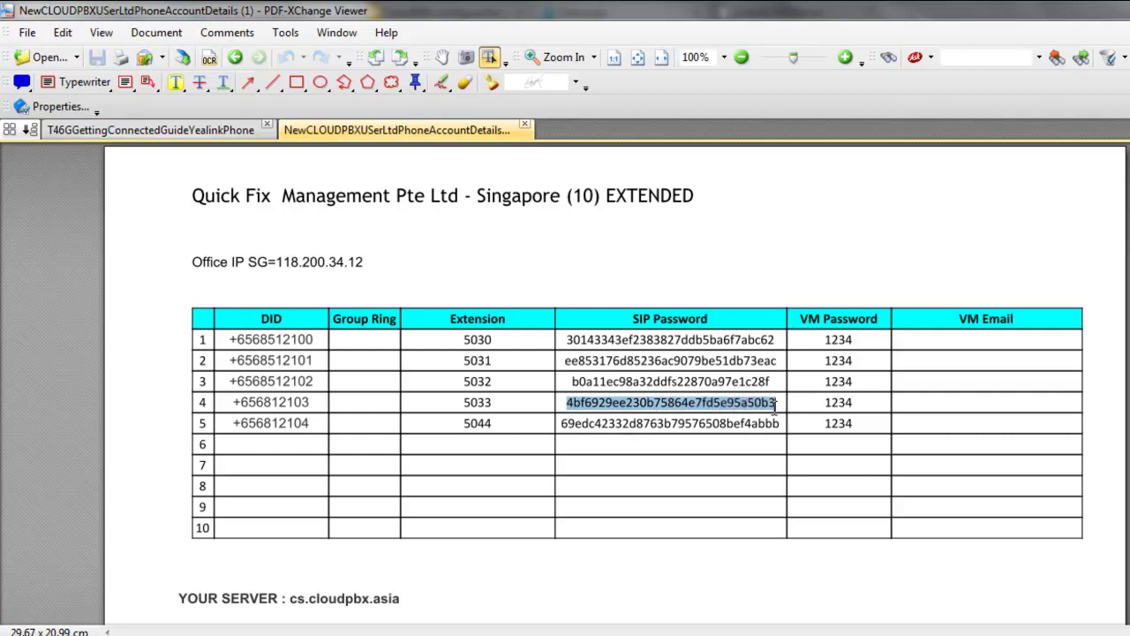
pyautogui.hotkey('alt', 'Tab')
pyautogui.click(700, 372)
pyautogui.hotkey('ctrl', 'a')
pyautogui.hotkey('ctrl', 'v')
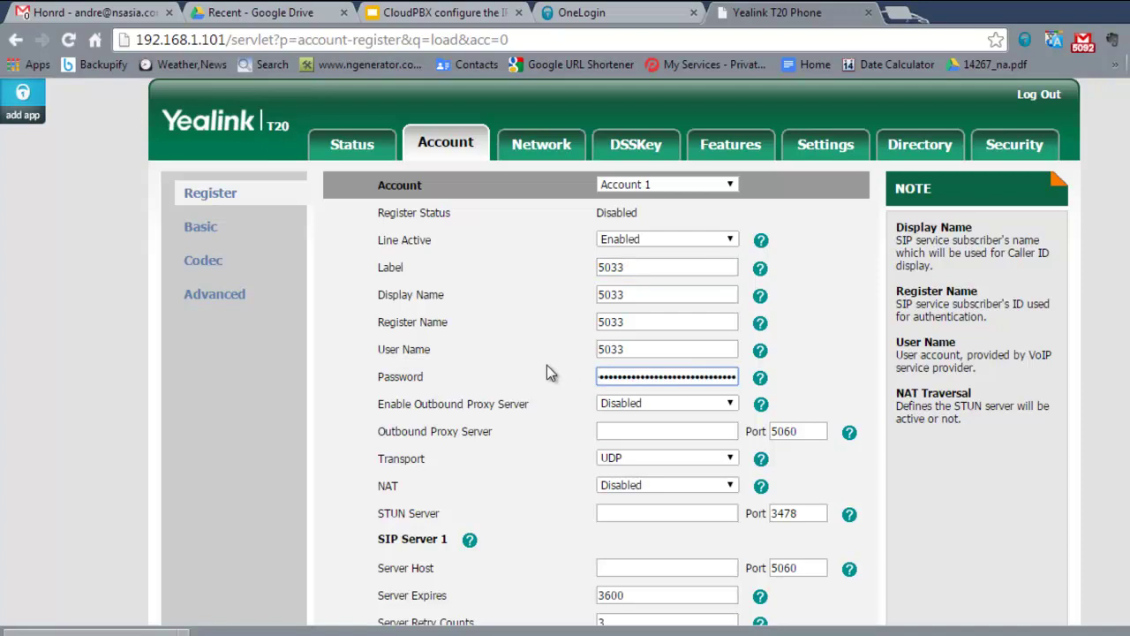
# Set the SIP Server 1 host to cs.cloudpbx.asia and save the account settings
pyautogui.scroll(-3, 632, 397)
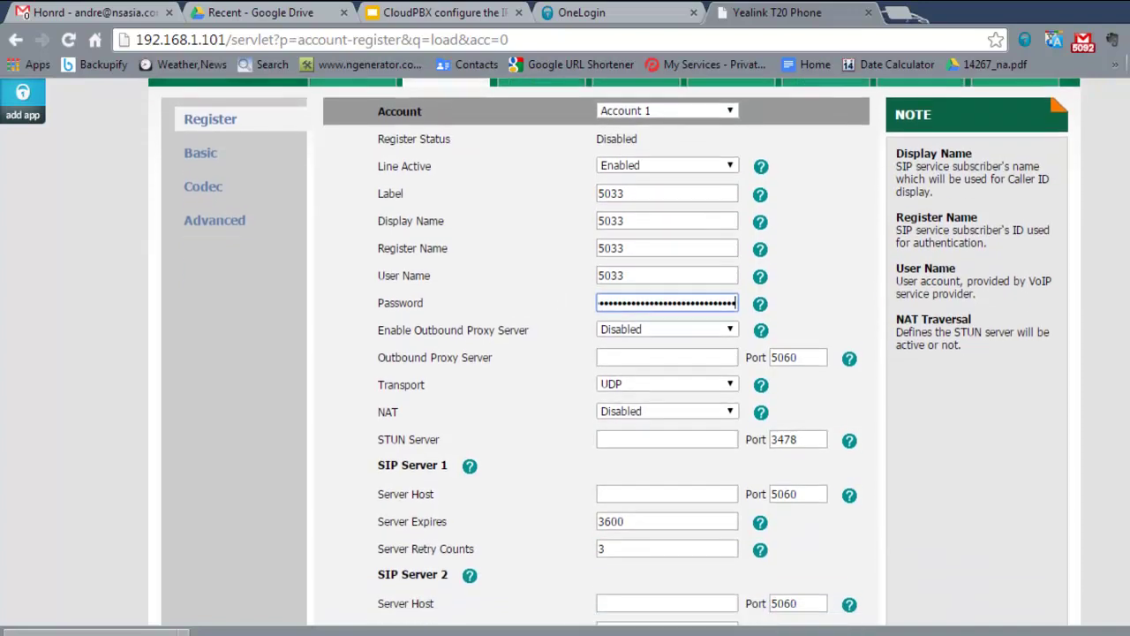
pyautogui.scroll(-1, 847, 506)
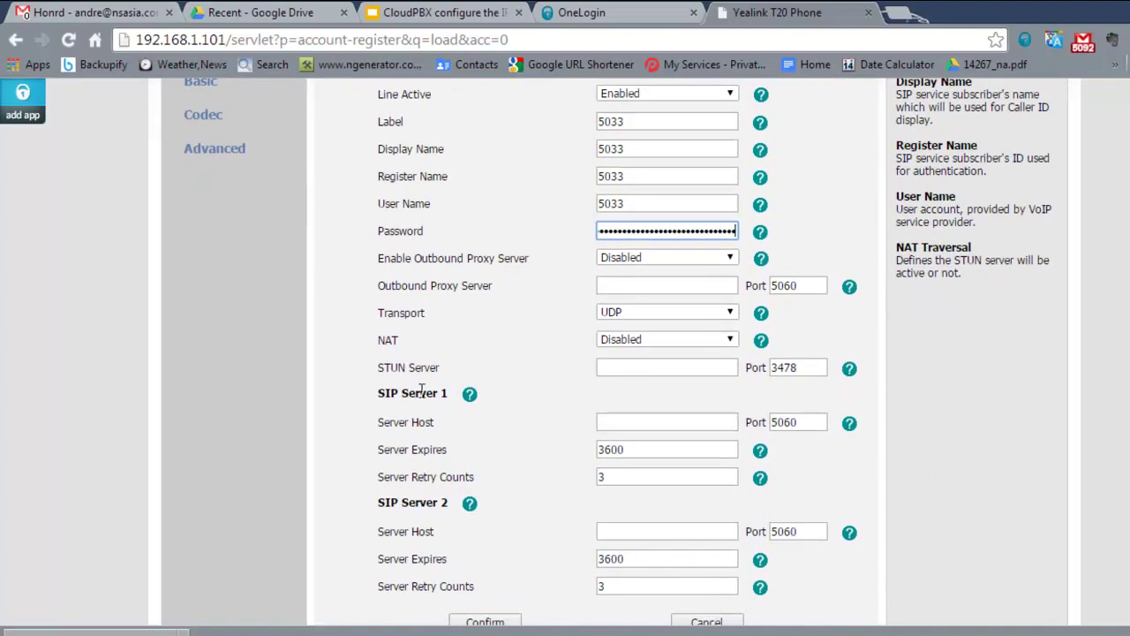
pyautogui.click(617, 422)
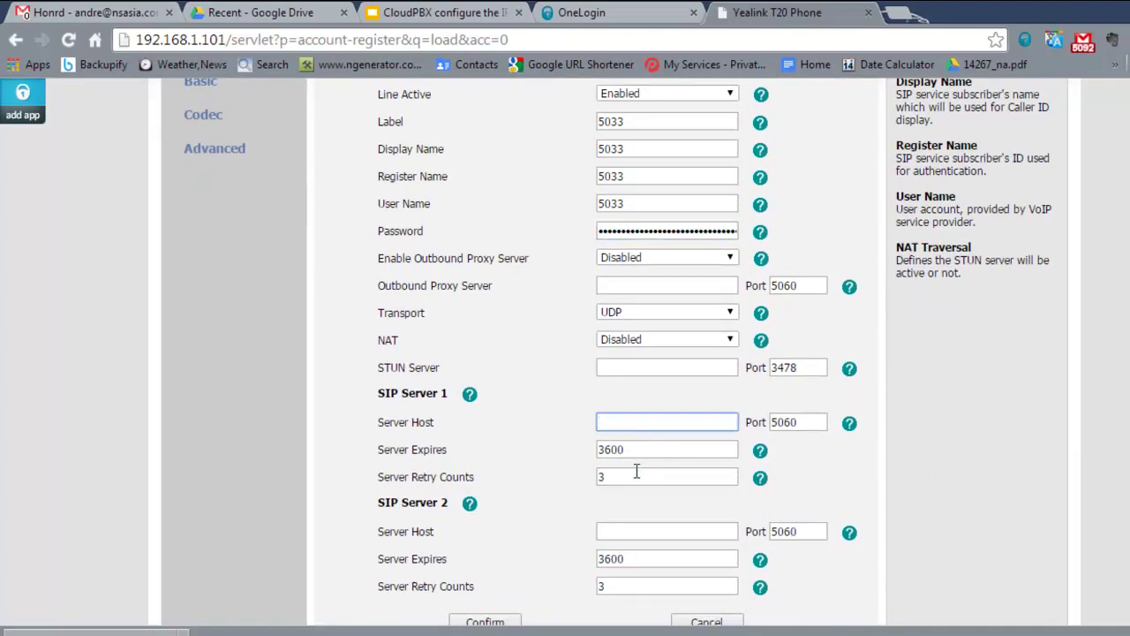
pyautogui.write('cs.cloudpbx.asia')
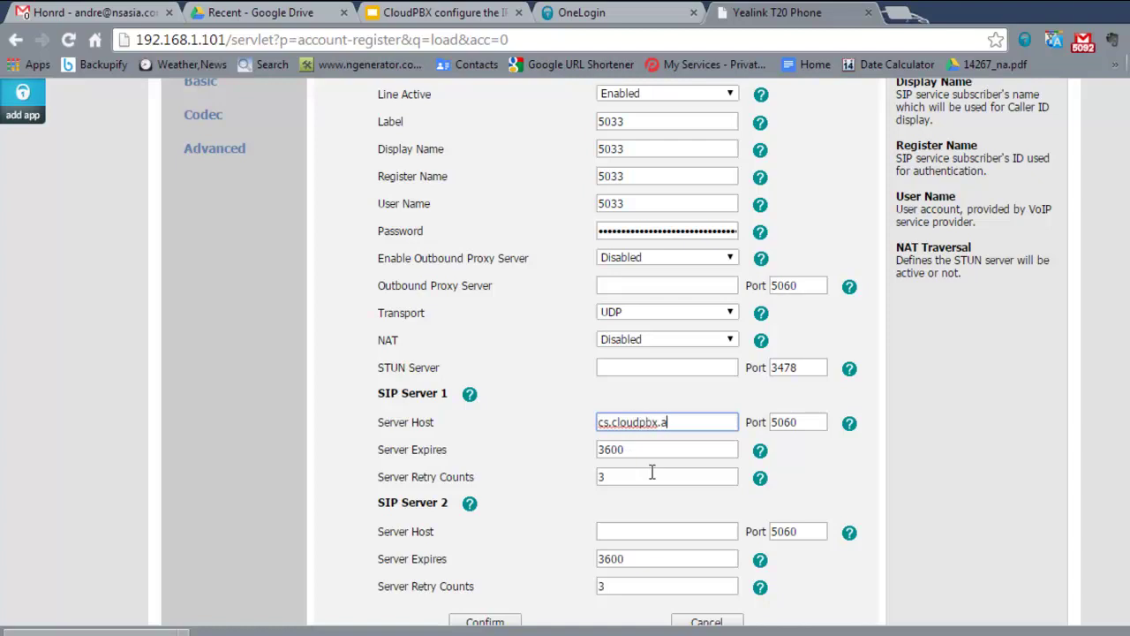
pyautogui.click(901, 467)
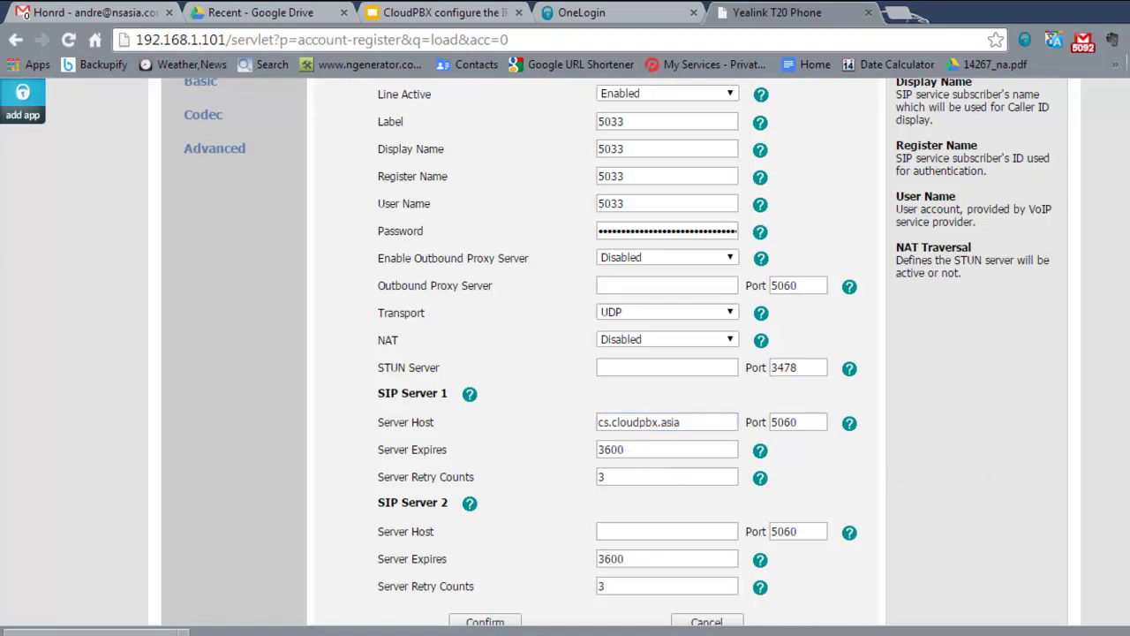
pyautogui.scroll(-2, 613, 351)
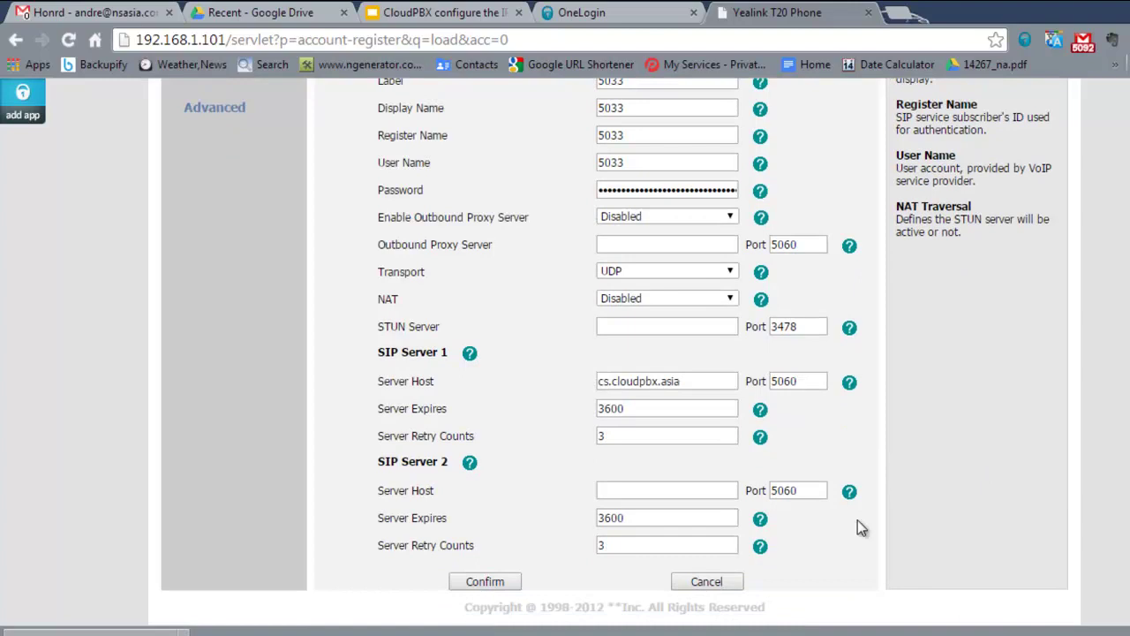
pyautogui.click(491, 583)
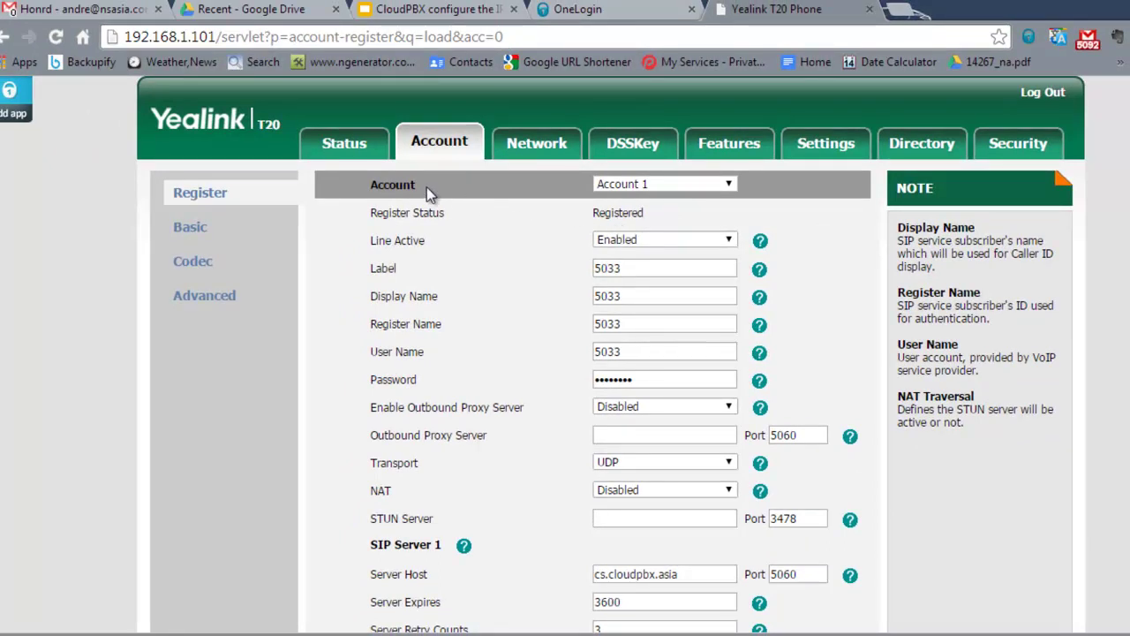
# Check Account 1's registration under Account Status on the phone's status page
pyautogui.click(351, 147)
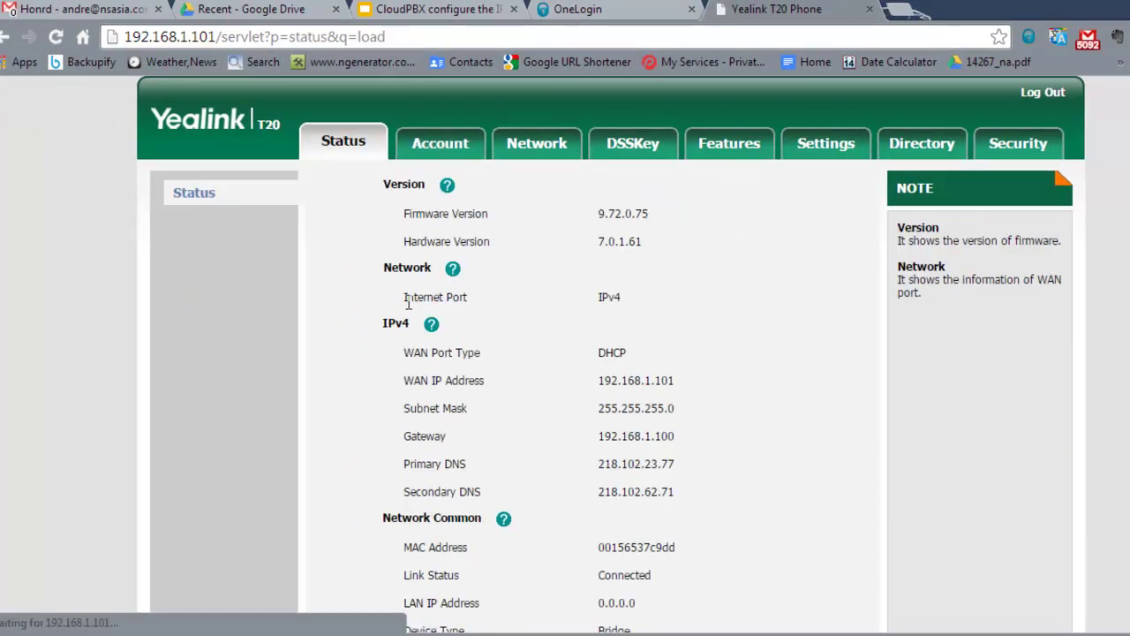
pyautogui.scroll(-3, 823, 475)
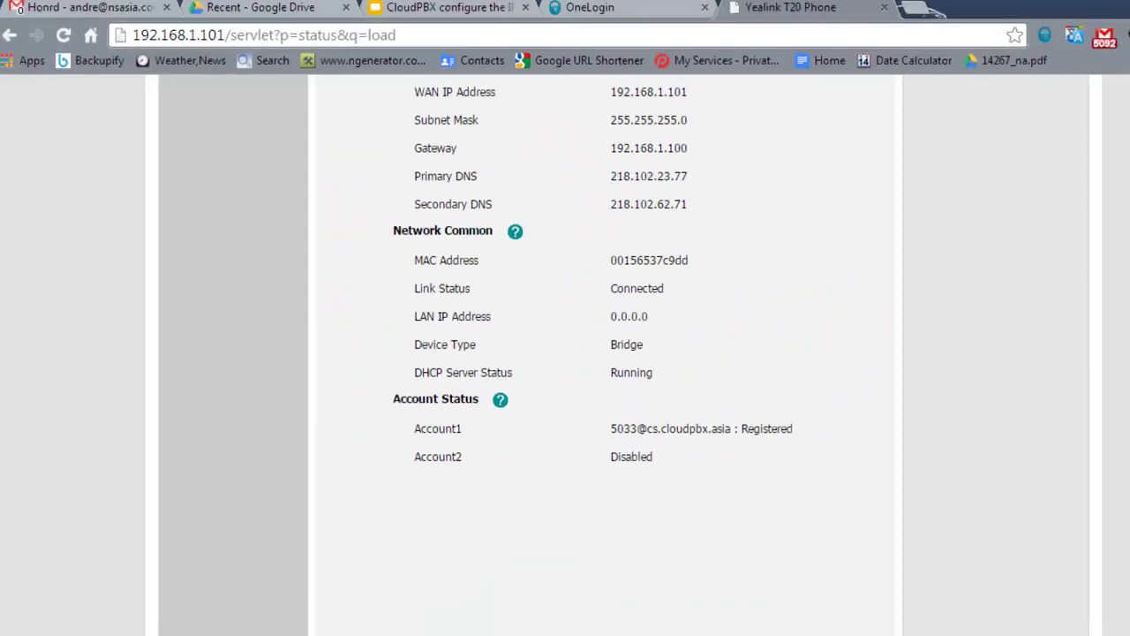
pyautogui.scroll(2, 565, 353)
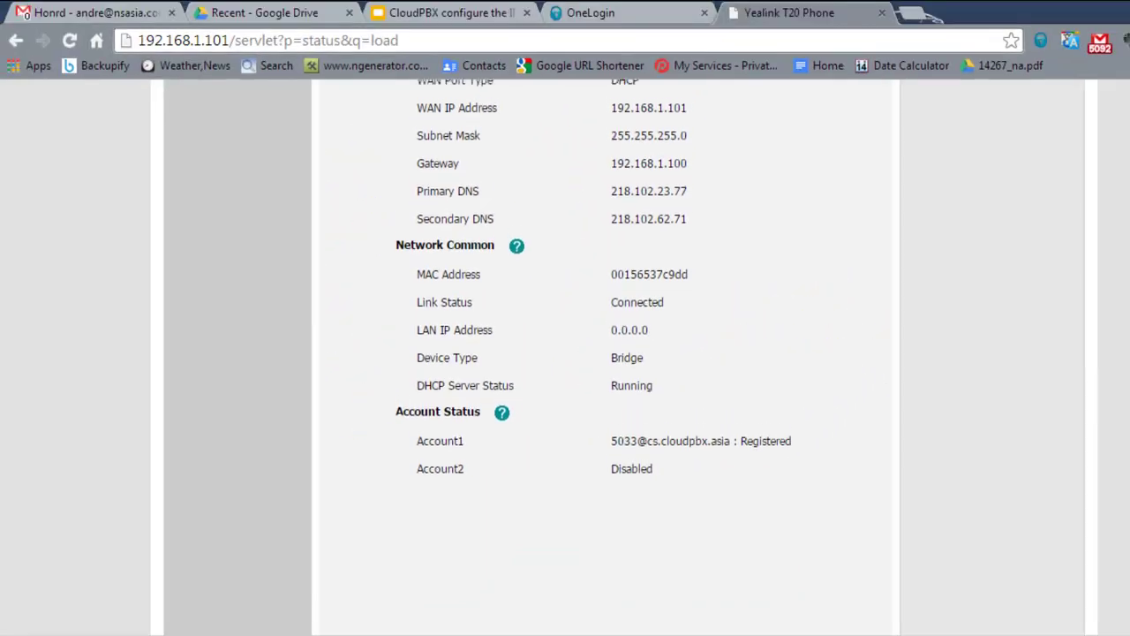
pyautogui.scroll(2, 521, 228)
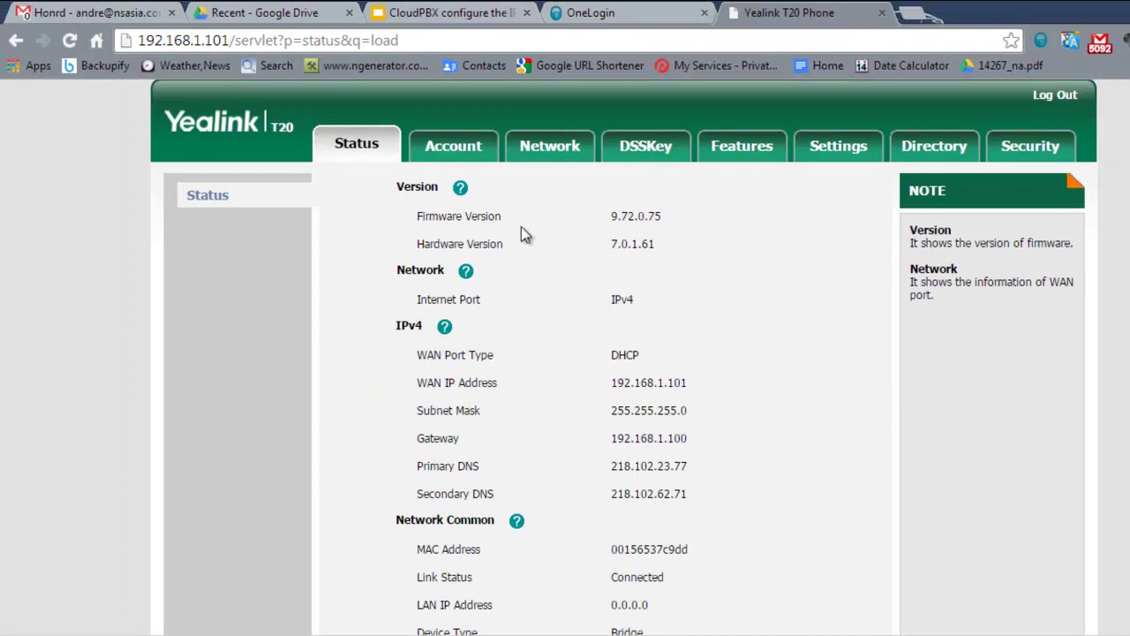
# Change Account 1's Register Name and User Name to 503 and save the account settings
pyautogui.click(456, 148)
pyautogui.click(663, 333)
pyautogui.press('BackSpace')
pyautogui.click(659, 354)
pyautogui.press('BackSpace')
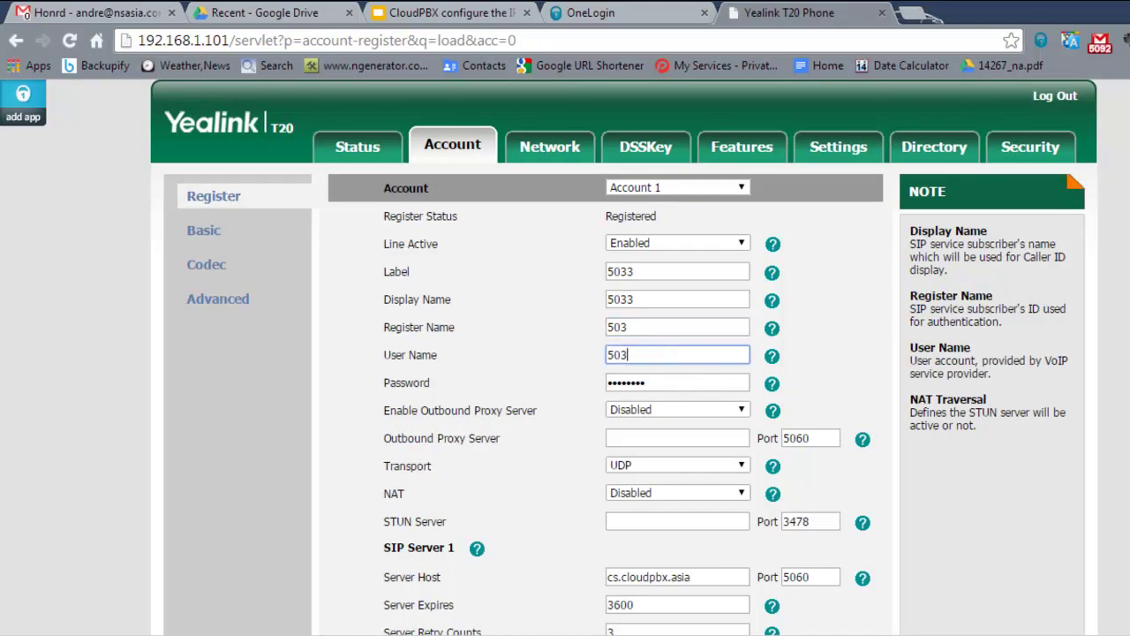
pyautogui.scroll(-3, 820, 493)
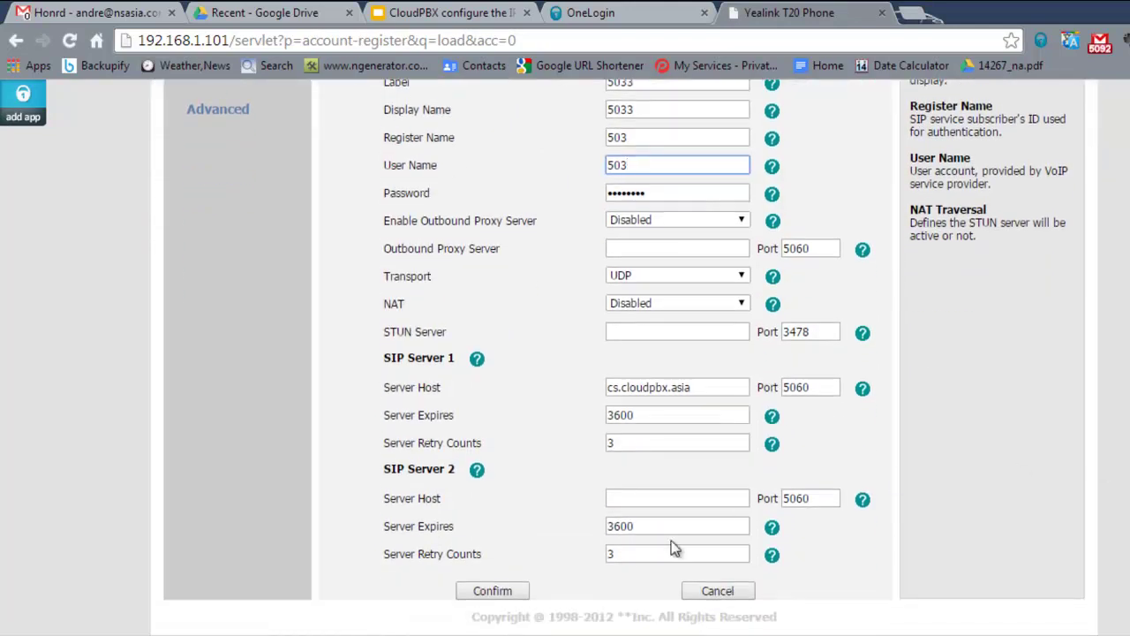
pyautogui.click(492, 591)
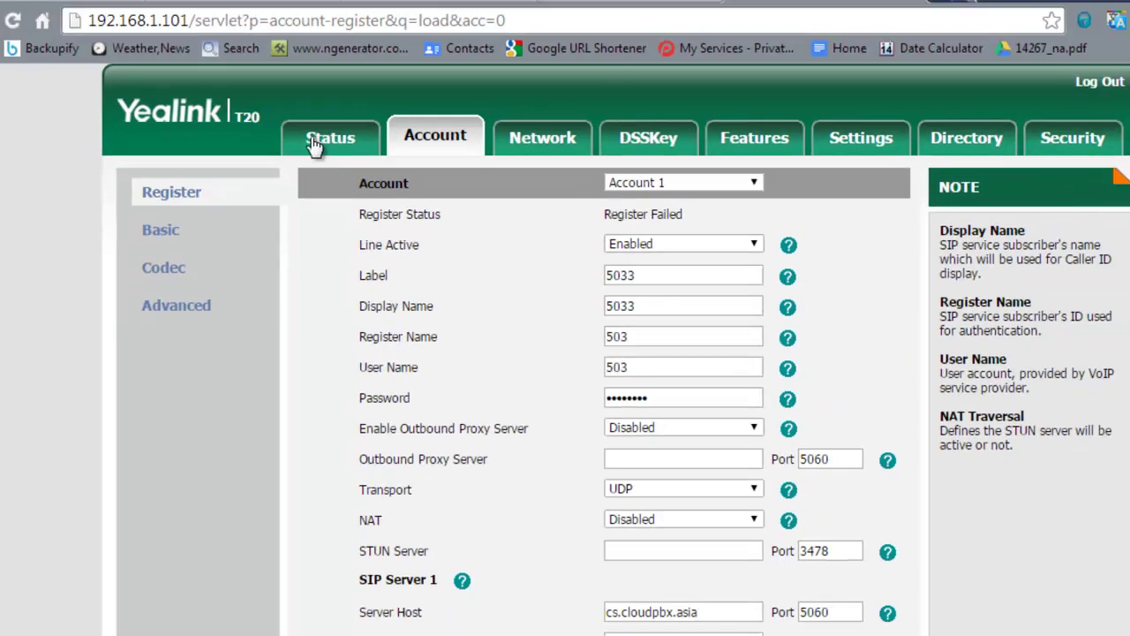
# Return to the phone's status page and examine Account 1's registration with the changed user name
pyautogui.click(53, 22)
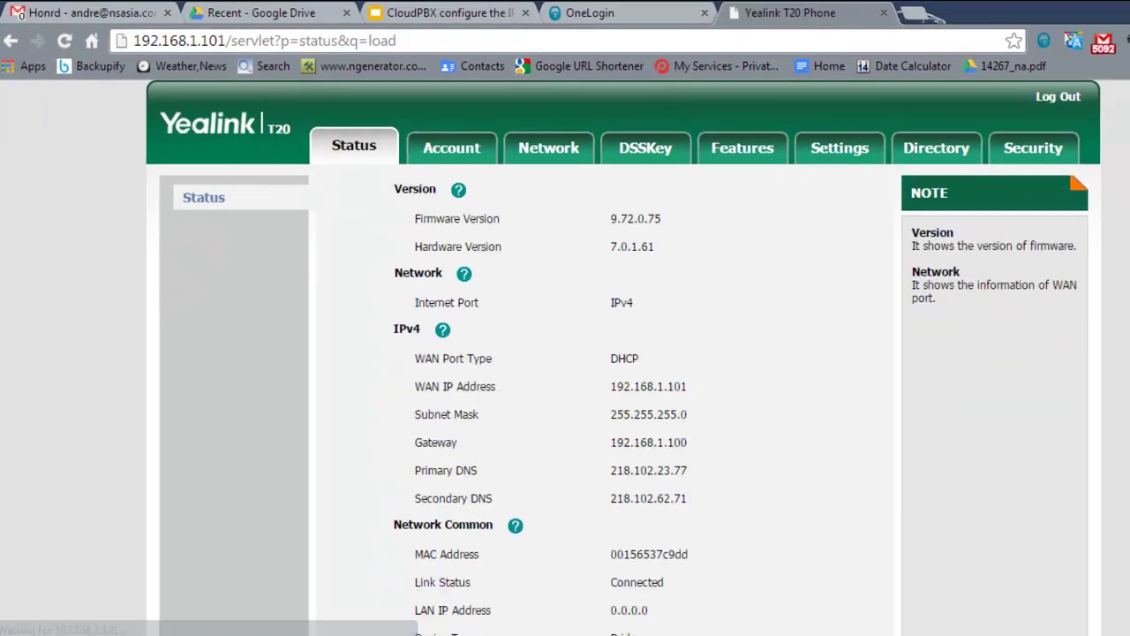
pyautogui.scroll(-3, 1072, 412)
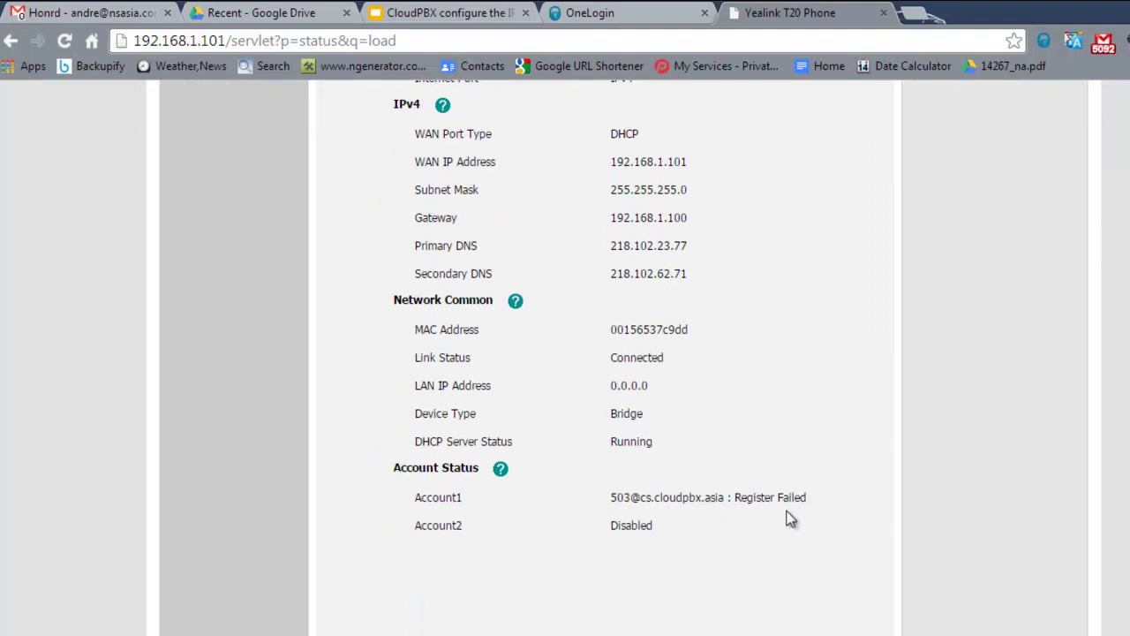
pyautogui.scroll(3, 618, 353)
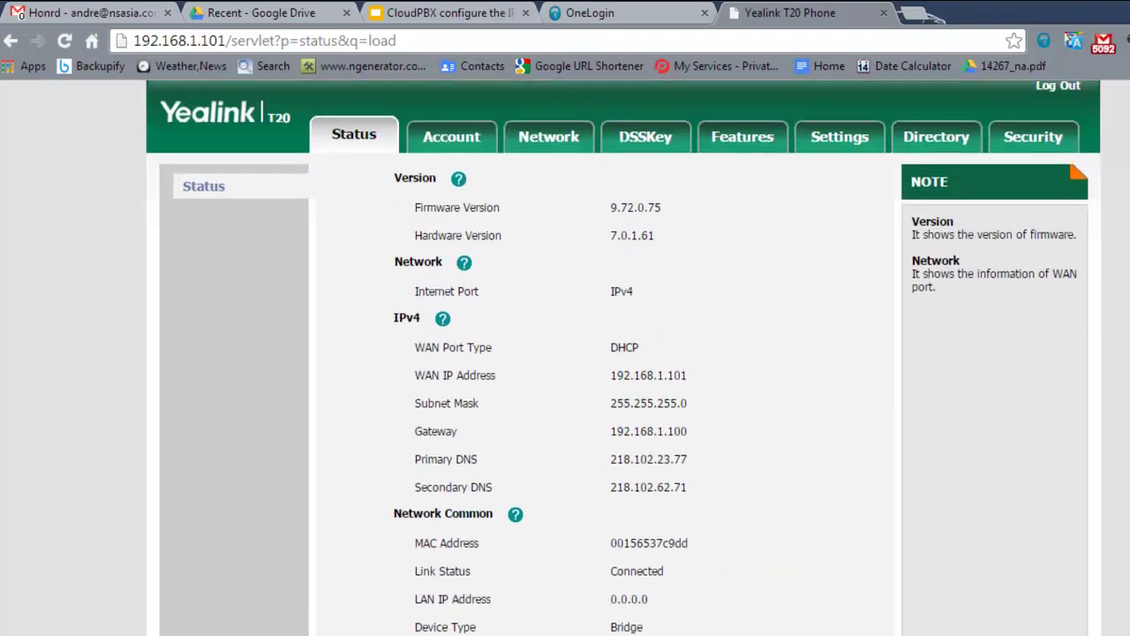
# Change Account 1's Register Name and User Name to 5033 and save the account settings
pyautogui.click(449, 152)
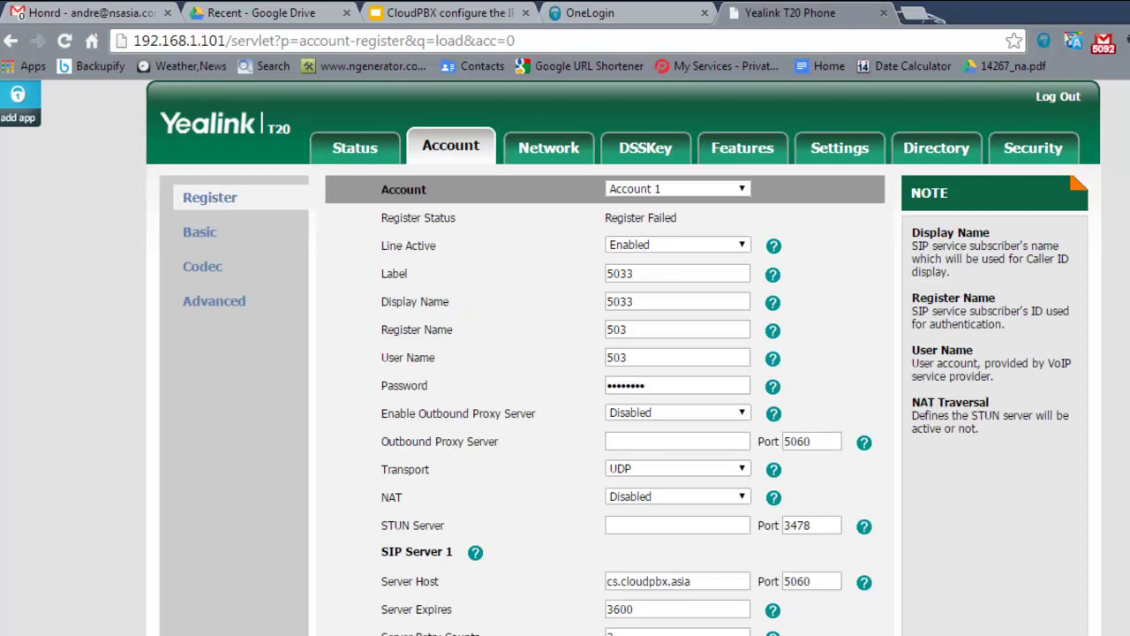
pyautogui.click(703, 329)
pyautogui.write('3')
pyautogui.click(697, 357)
pyautogui.write('3')
pyautogui.scroll(-1, 697, 357)
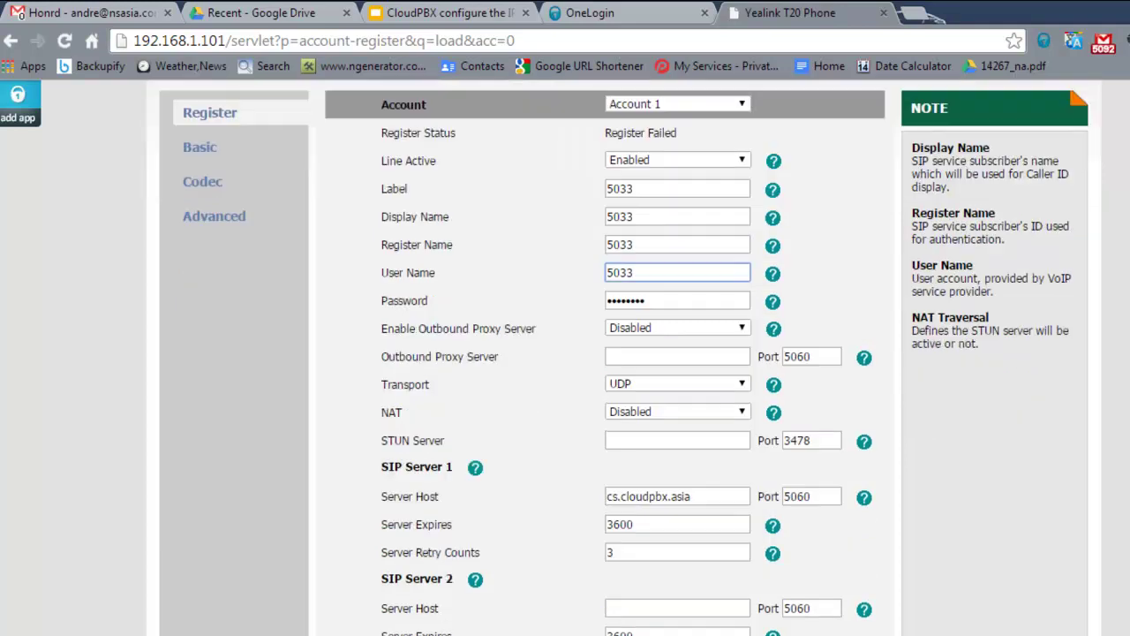
pyautogui.scroll(-1, 565, 353)
pyautogui.click(470, 597)
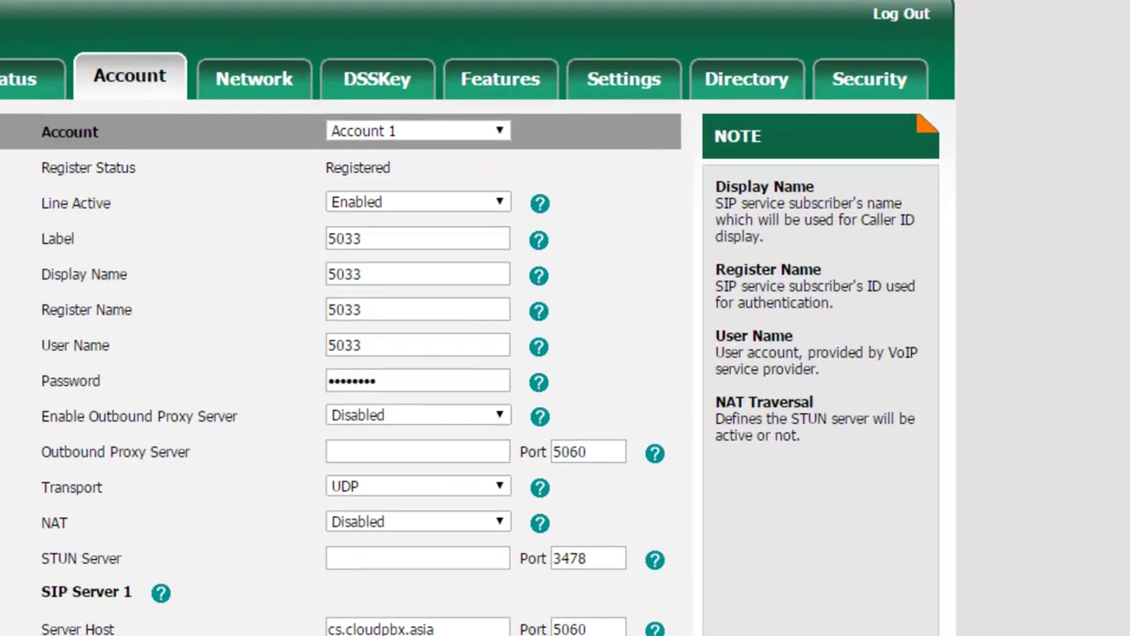
# Switch to the Bria softphone, place a test call to extension 5033, end the call and close the softphone
pyautogui.hotkey('alt', 'Tab')
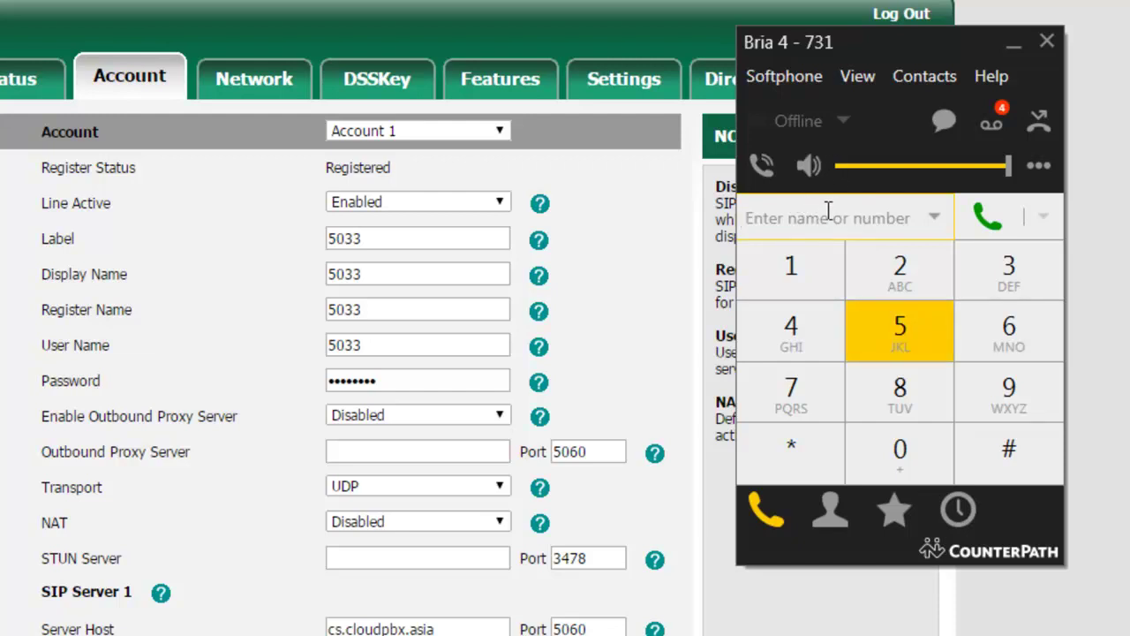
pyautogui.write('5033')
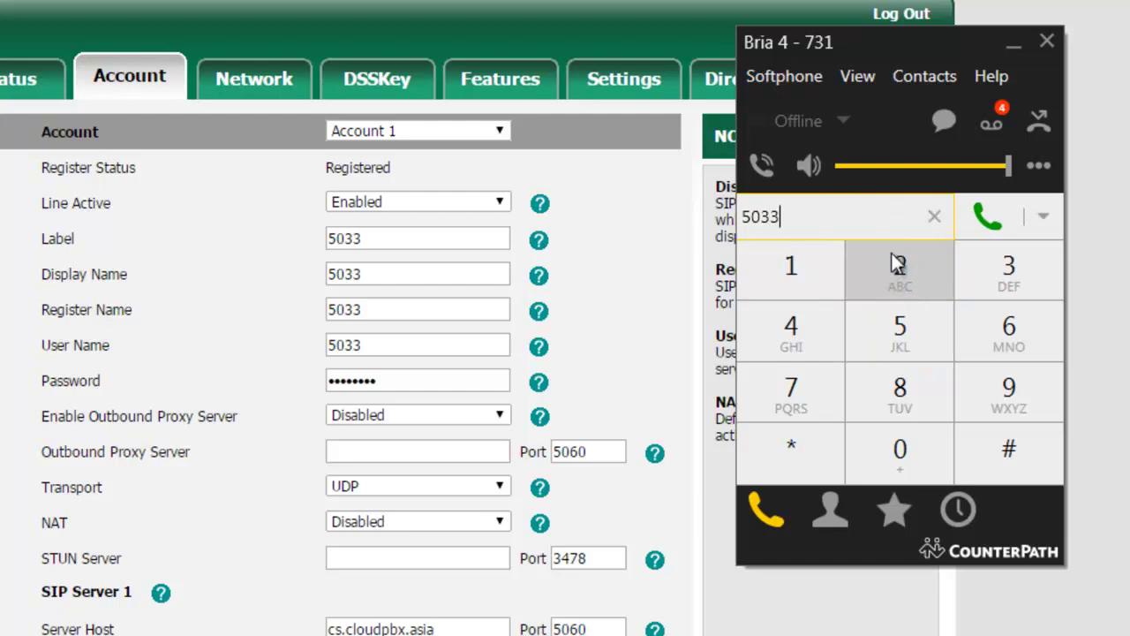
pyautogui.click(988, 221)
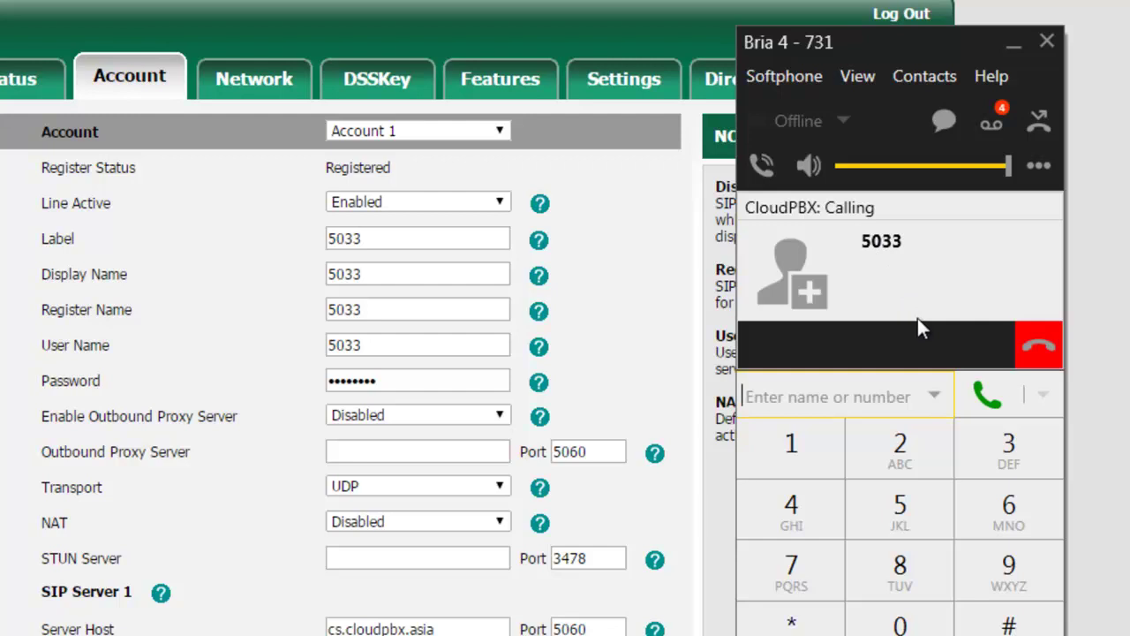
pyautogui.click(1033, 346)
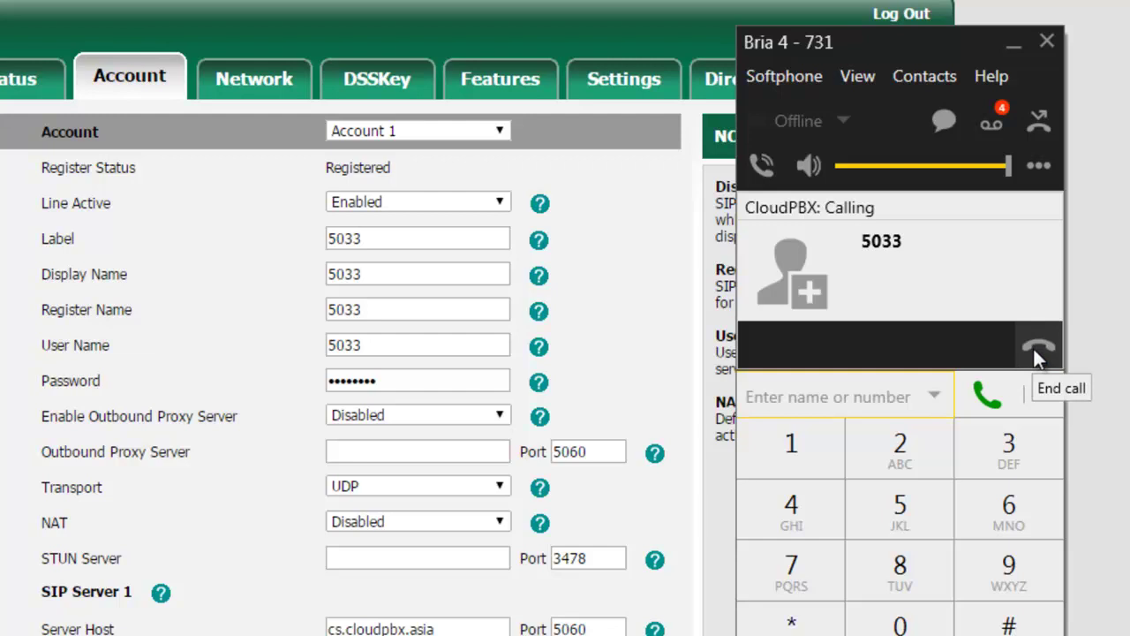
pyautogui.click(1033, 346)
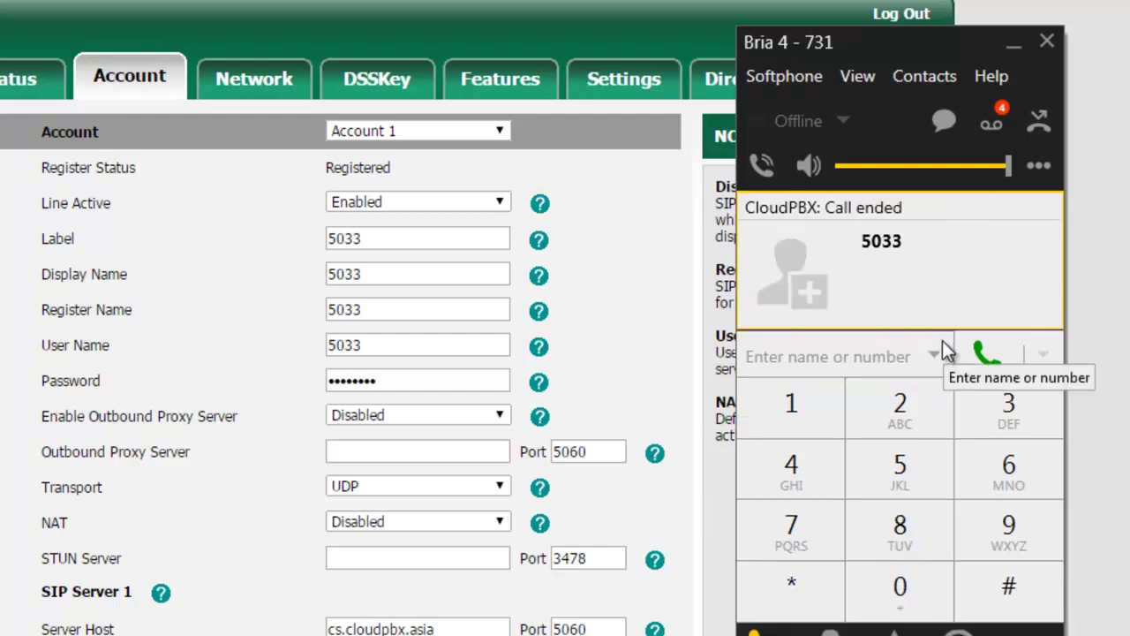
pyautogui.click(1046, 41)
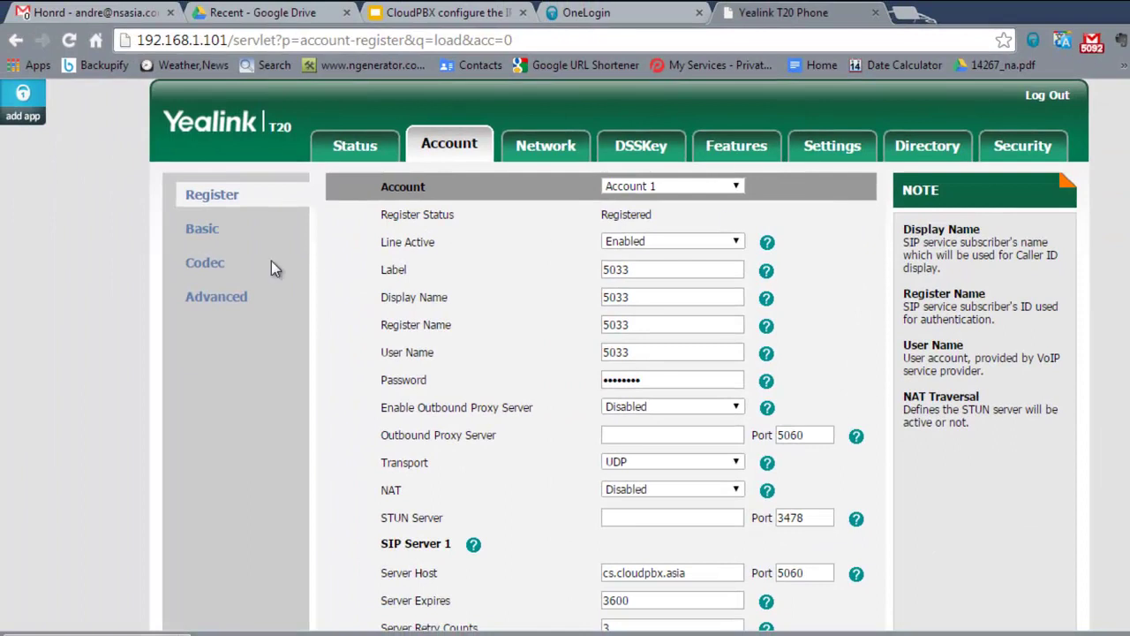
# Open Account 1's codec settings and move G722 to the top of the enabled codecs
pyautogui.click(193, 267)
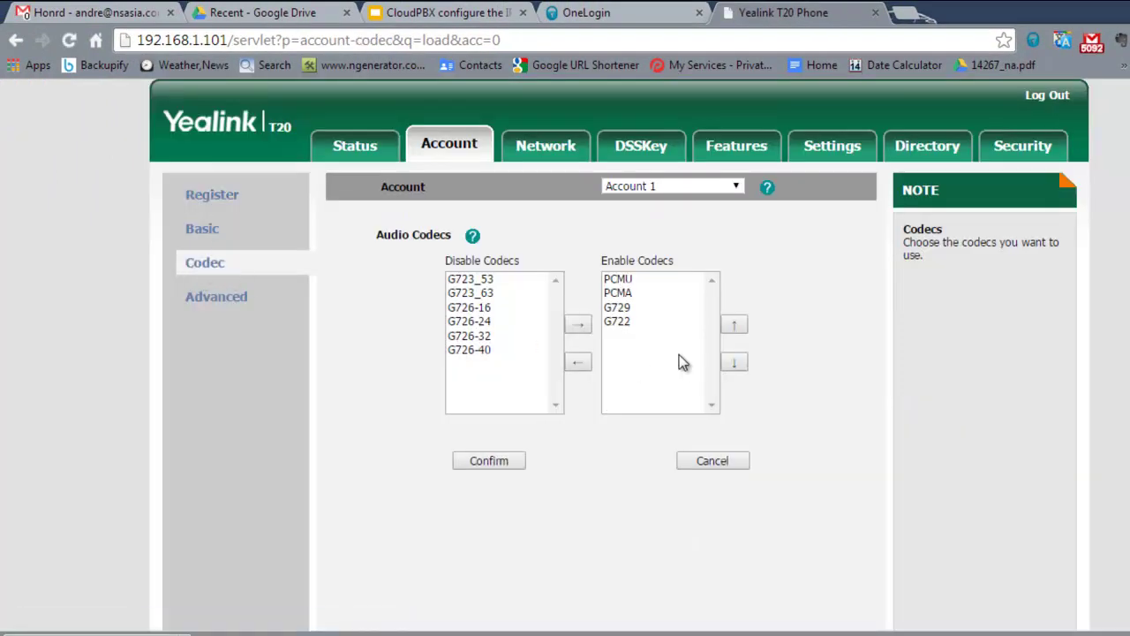
pyautogui.click(644, 330)
pyautogui.click(637, 322)
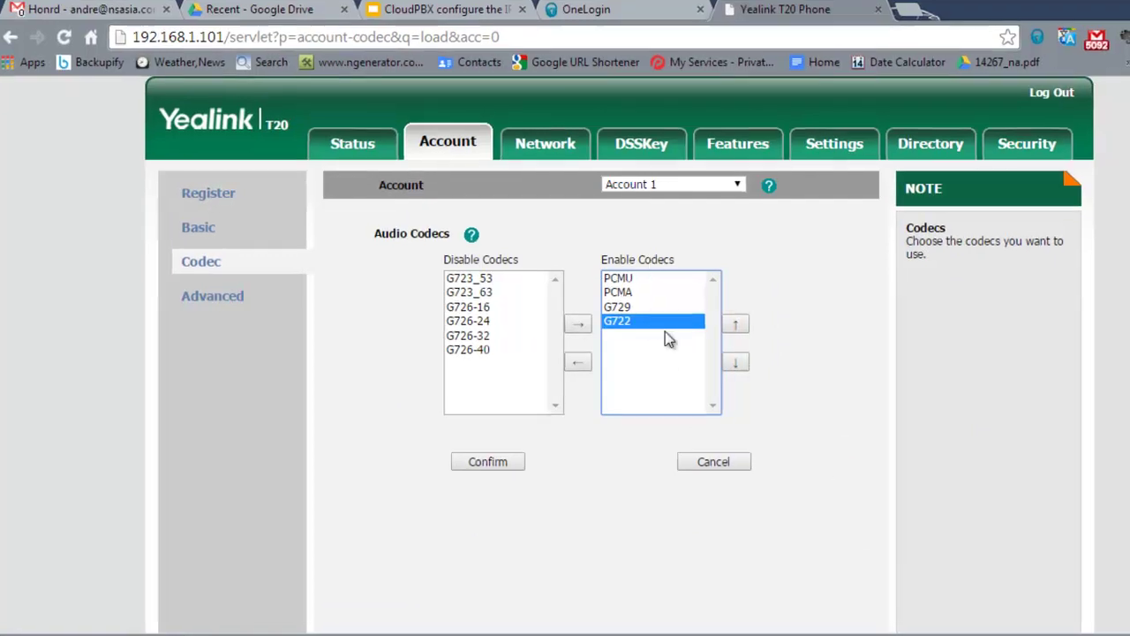
pyautogui.click(734, 324)
pyautogui.click(735, 324)
pyautogui.click(734, 324)
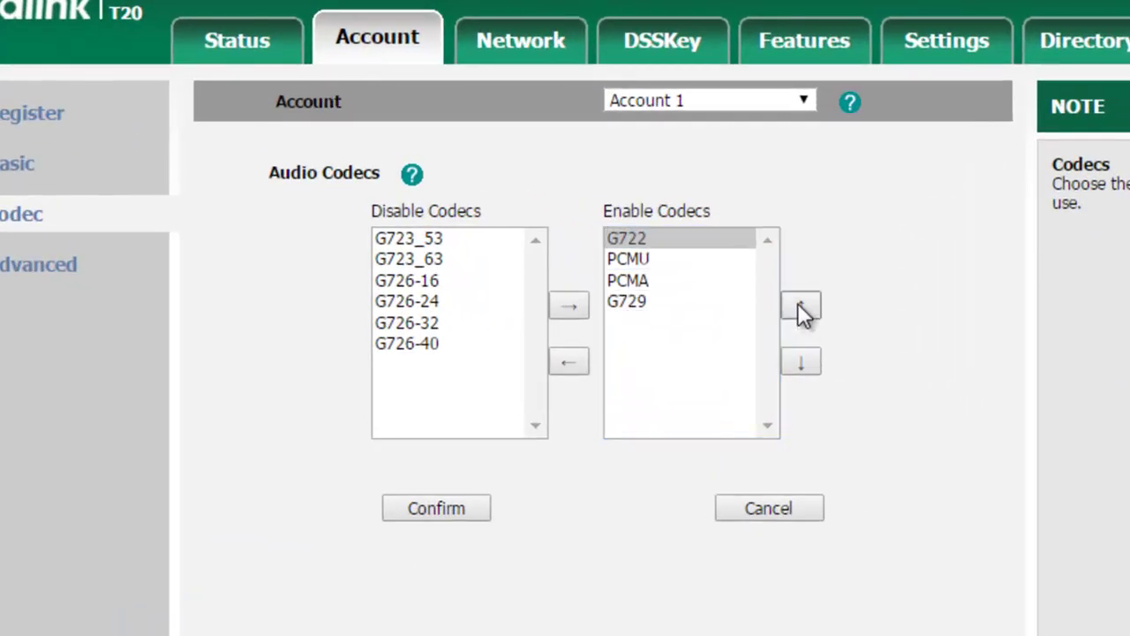
# Move G729 to second place in the enabled codecs, directly below G722, and save the codec order
pyautogui.click(634, 302)
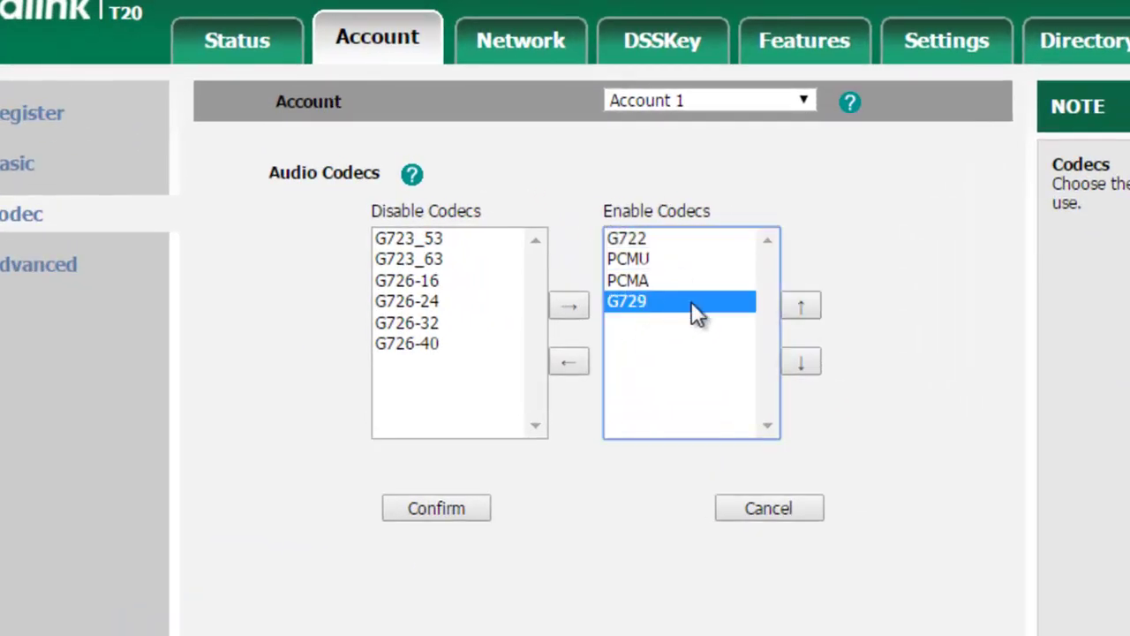
pyautogui.click(804, 305)
pyautogui.click(805, 306)
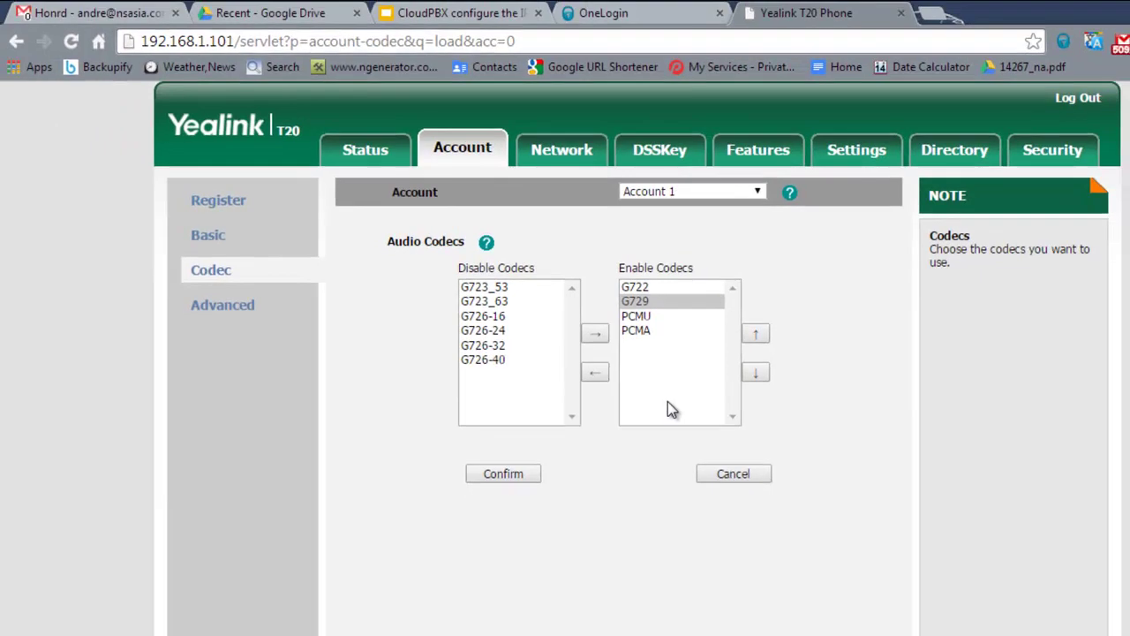
pyautogui.click(664, 289)
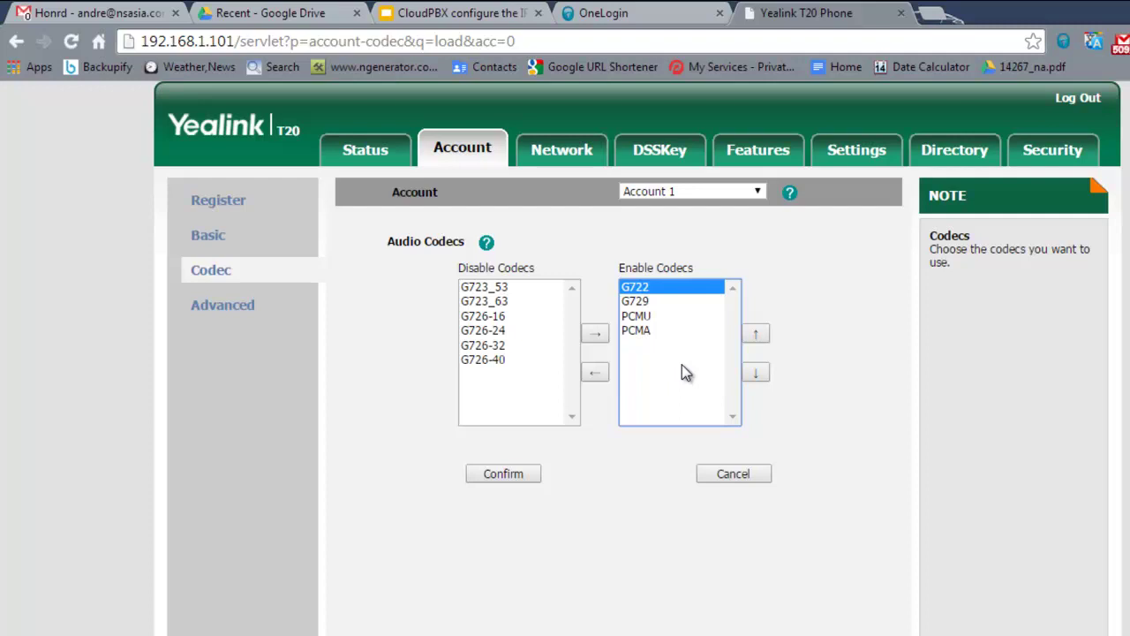
pyautogui.click(658, 302)
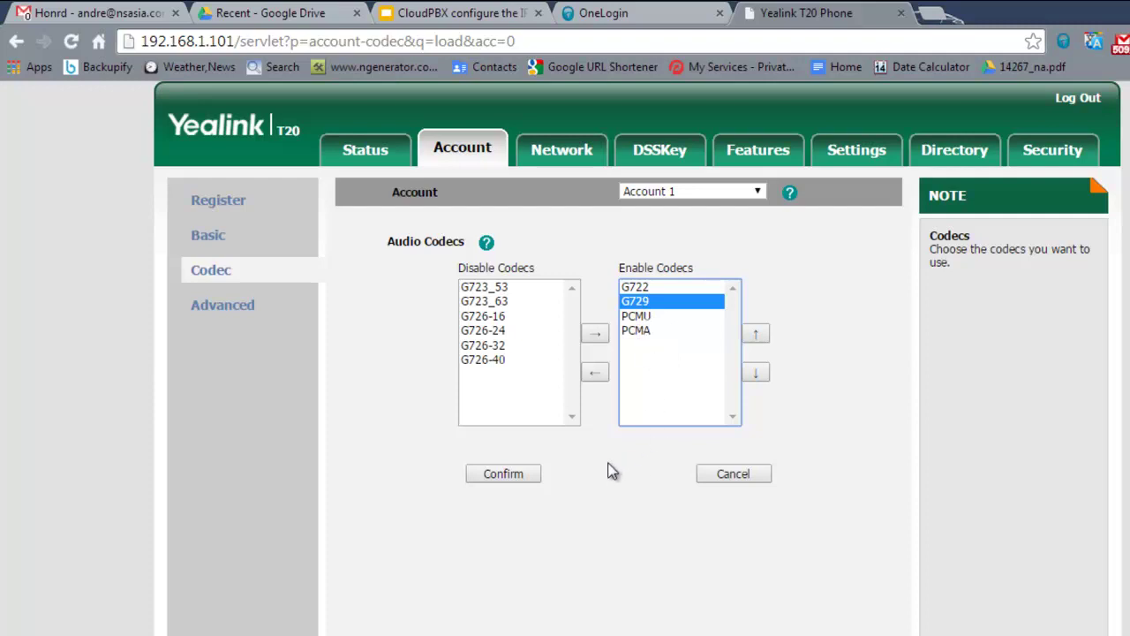
pyautogui.click(505, 475)
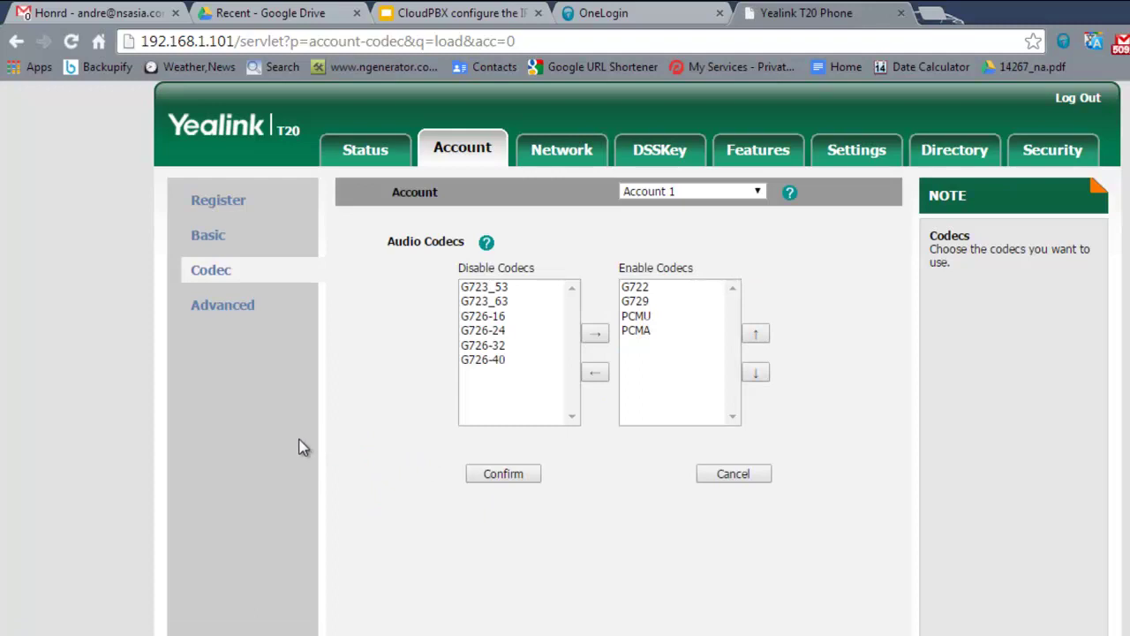
# Set the Voice Mail number to *97 in Account 1's advanced settings and save them
pyautogui.click(223, 307)
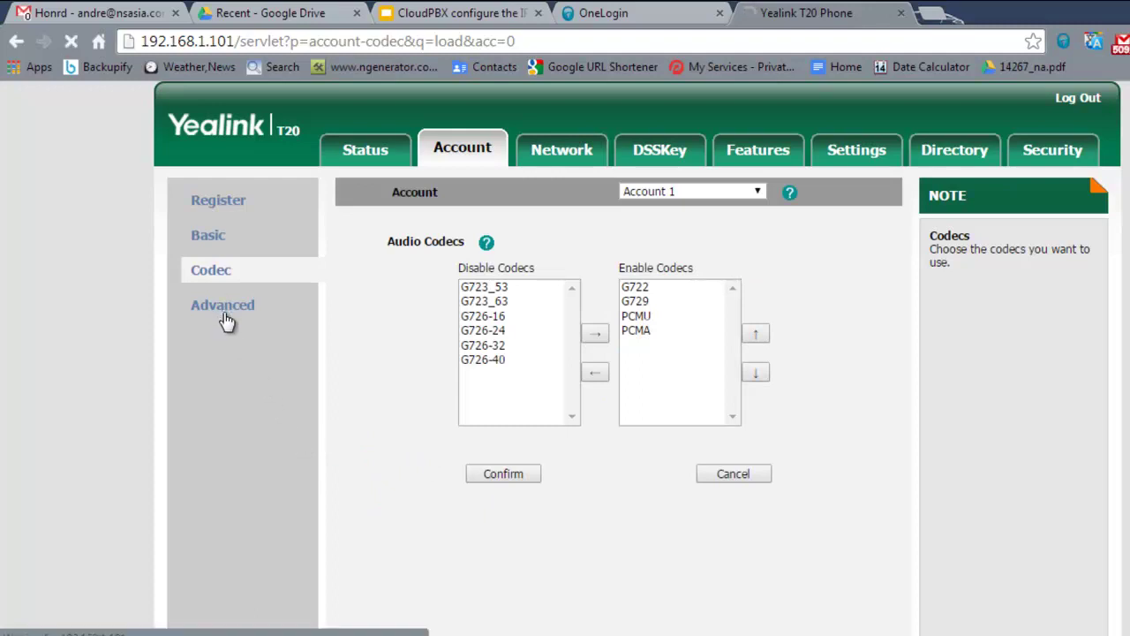
pyautogui.scroll(-3, 815, 344)
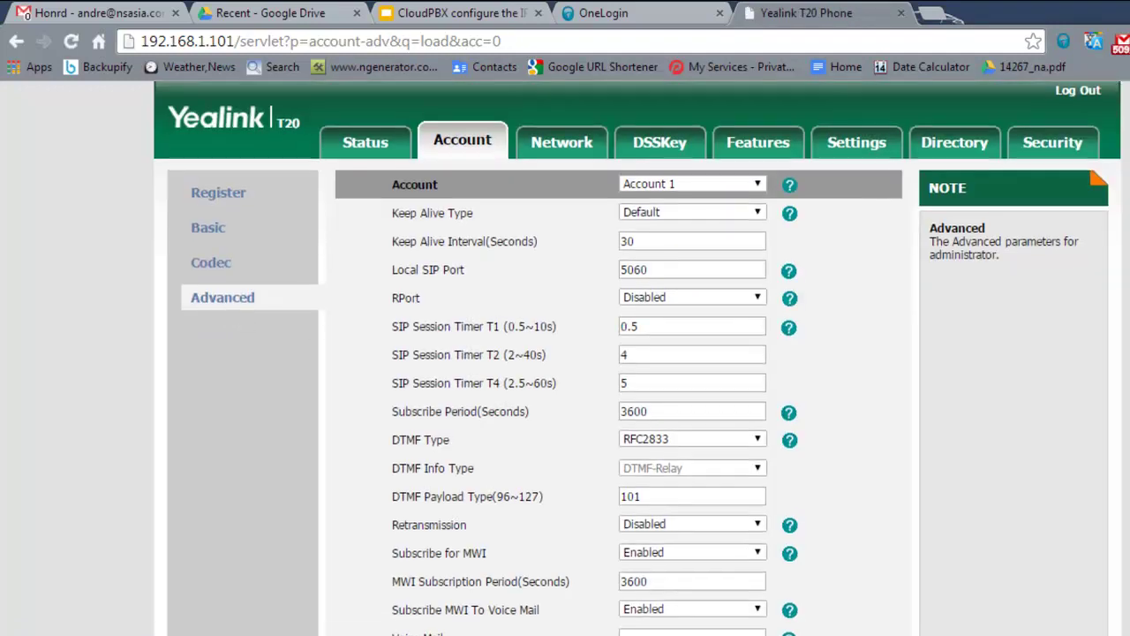
pyautogui.scroll(-8, 427, 212)
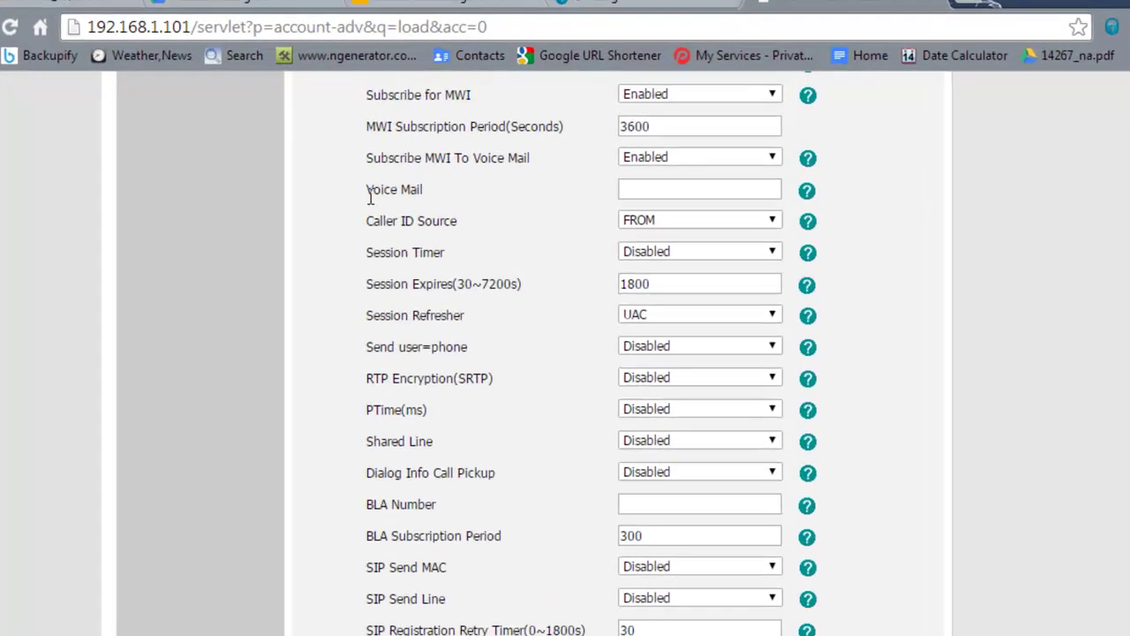
pyautogui.moveTo(396, 197); pyautogui.dragTo(473, 196)
pyautogui.click(757, 200)
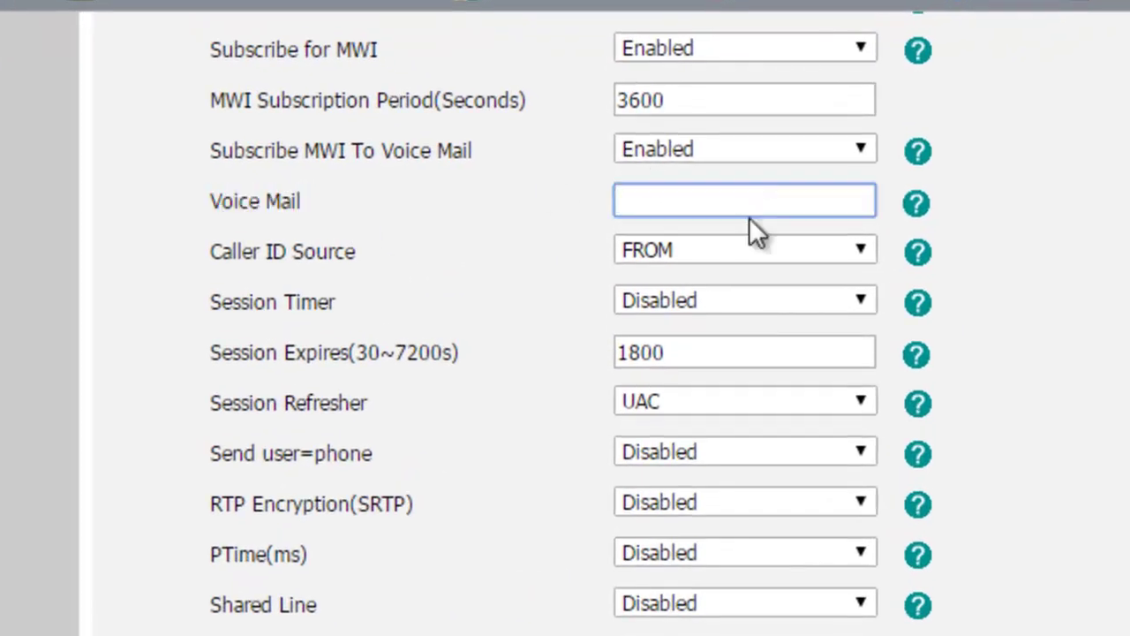
pyautogui.write('*97')
pyautogui.click(1015, 349)
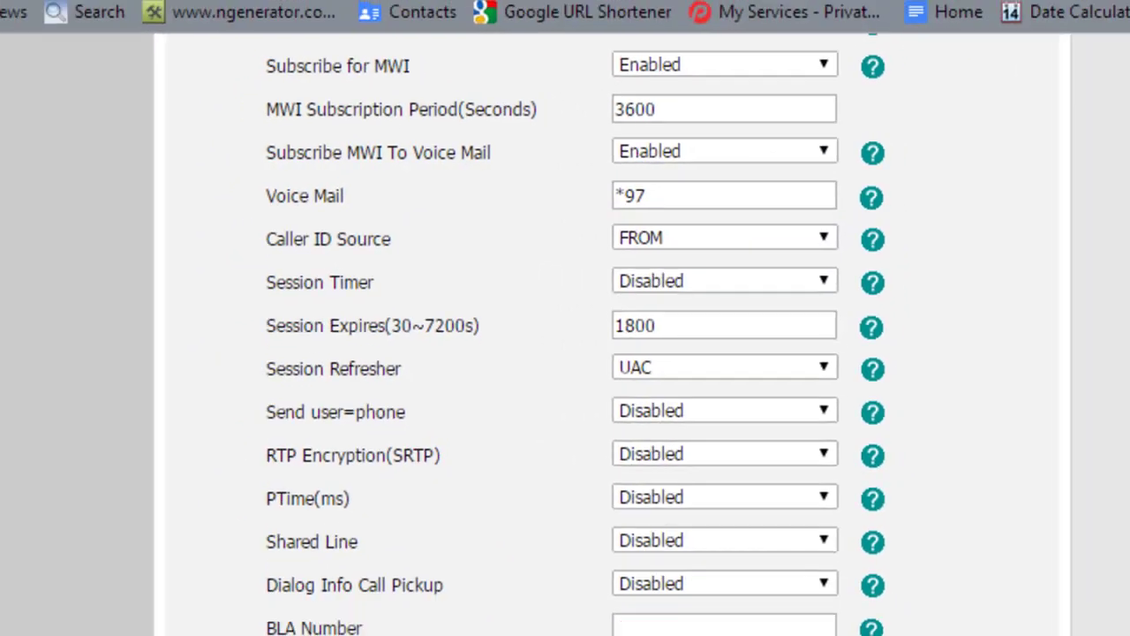
pyautogui.scroll(-5, 888, 545)
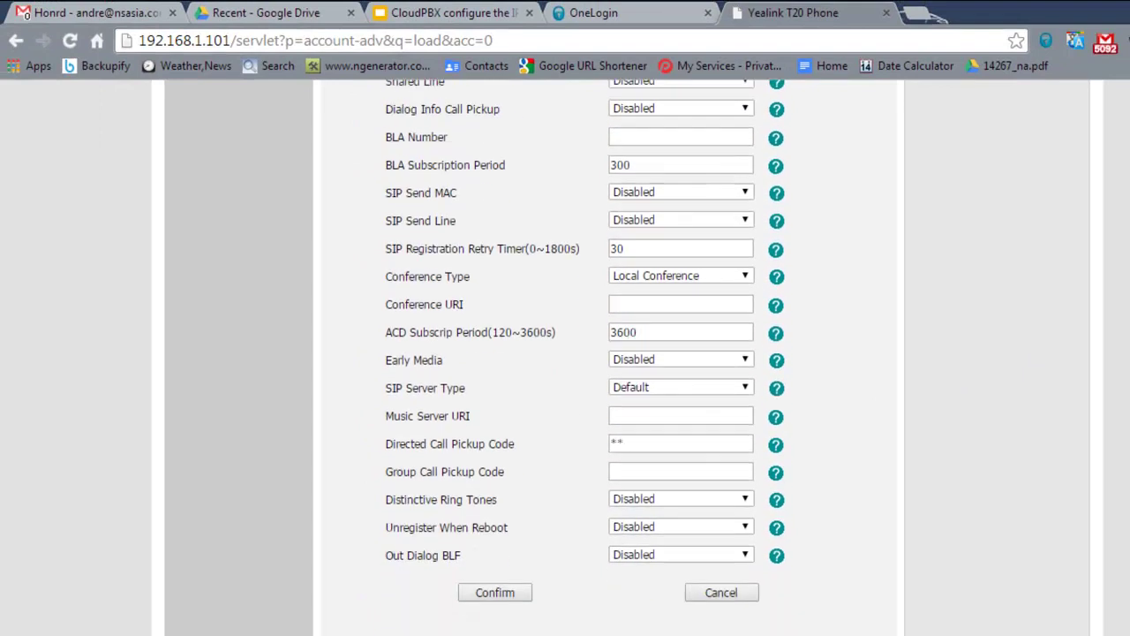
pyautogui.click(489, 517)
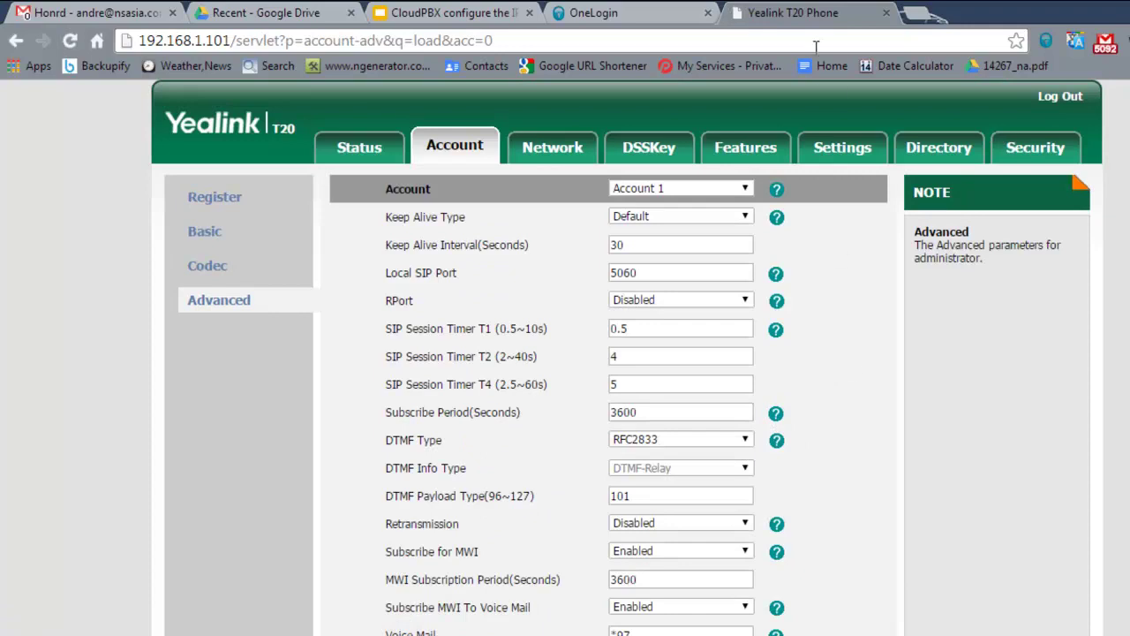
# Open the phone's Time & Date settings and view the time zone choices without changing the selection
pyautogui.click(849, 156)
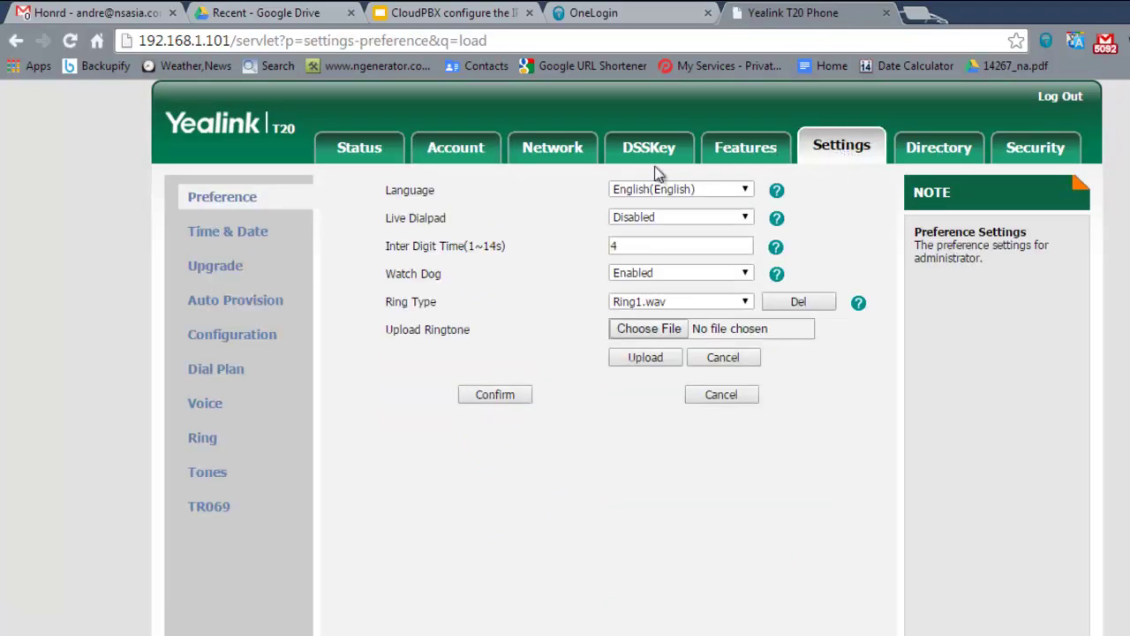
pyautogui.click(259, 234)
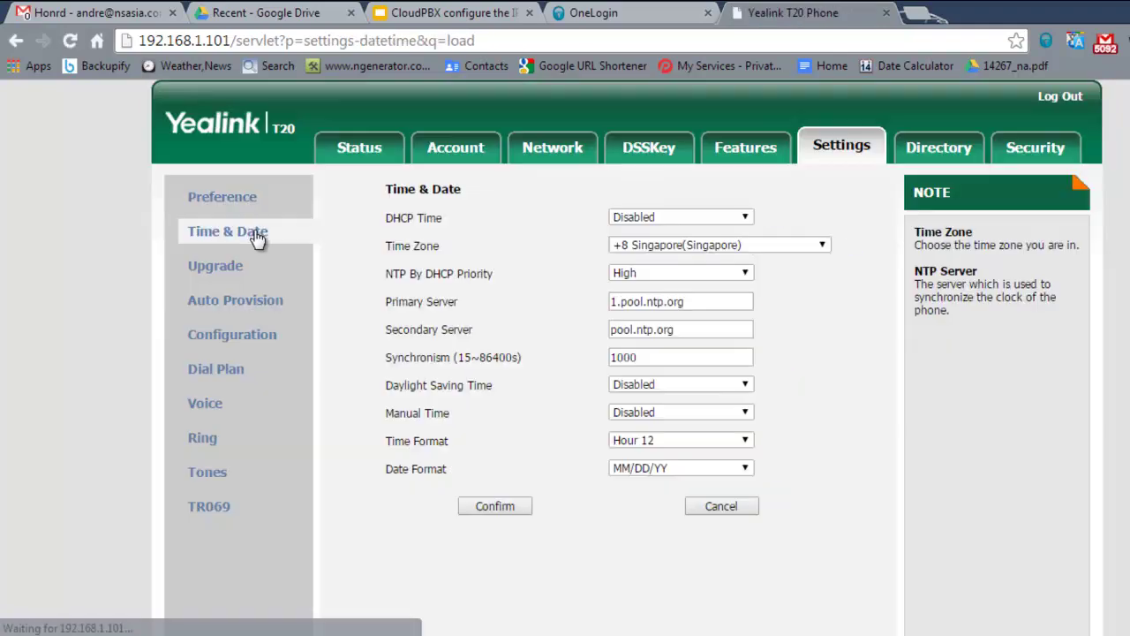
pyautogui.click(805, 244)
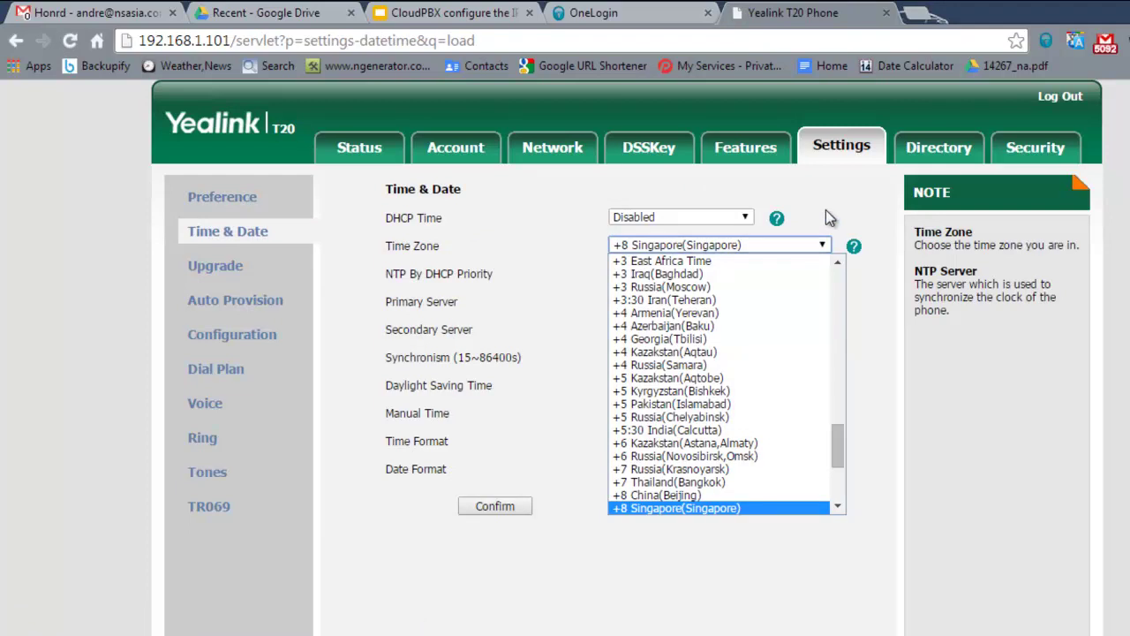
pyautogui.click(825, 209)
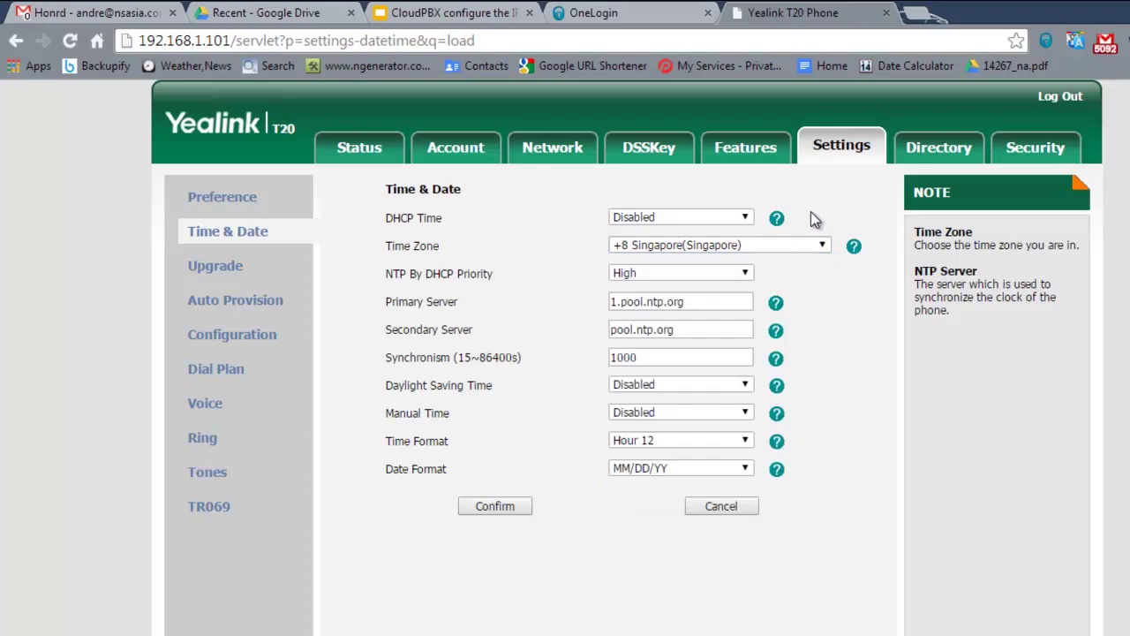
# Check Account 1's registration and the firmware version on the phone's status page
pyautogui.click(379, 157)
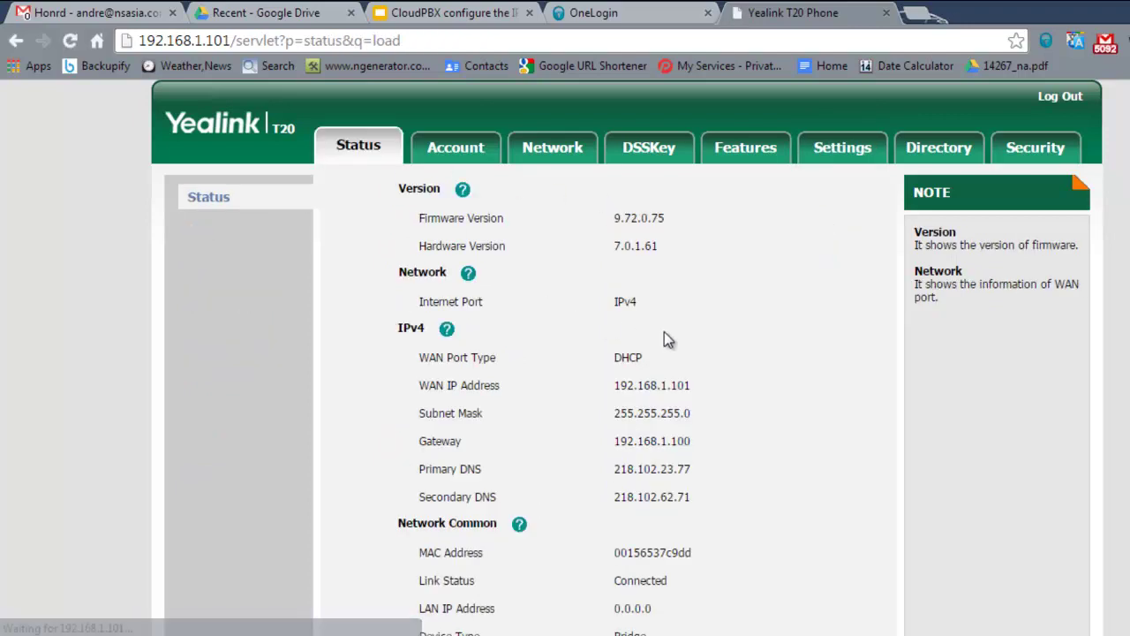
pyautogui.scroll(-3, 565, 353)
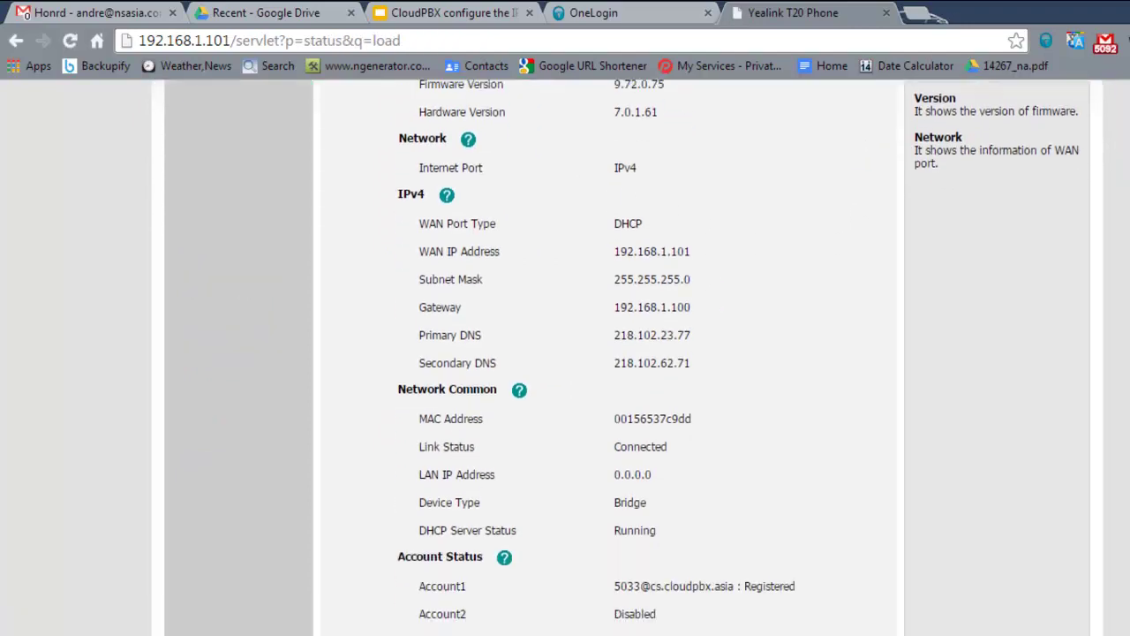
pyautogui.scroll(1, 565, 354)
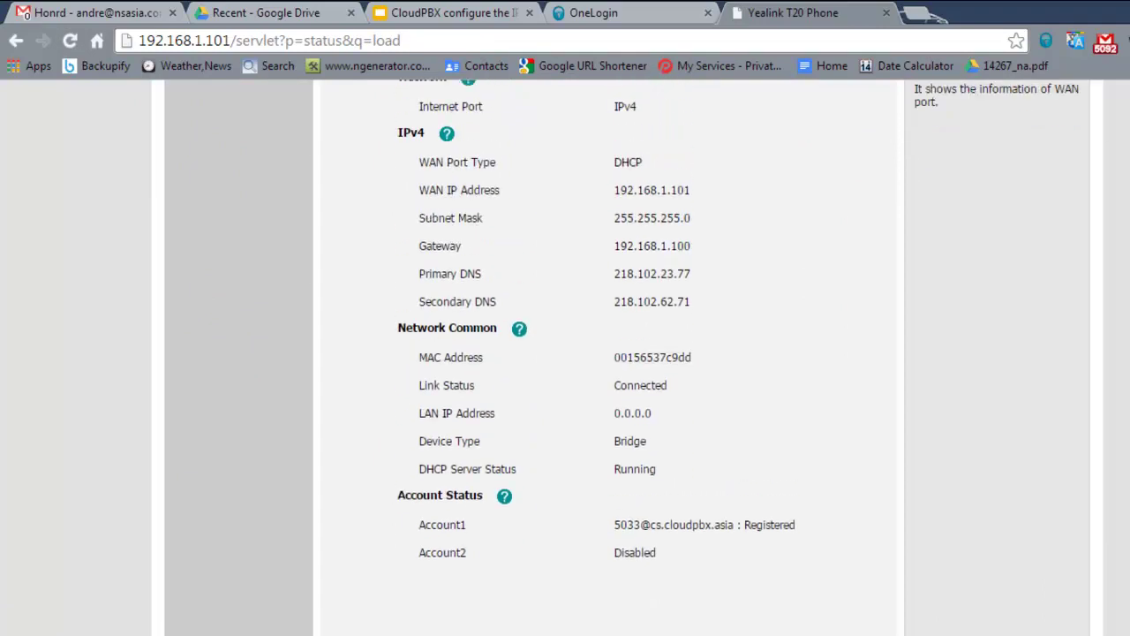
pyautogui.scroll(2, 565, 353)
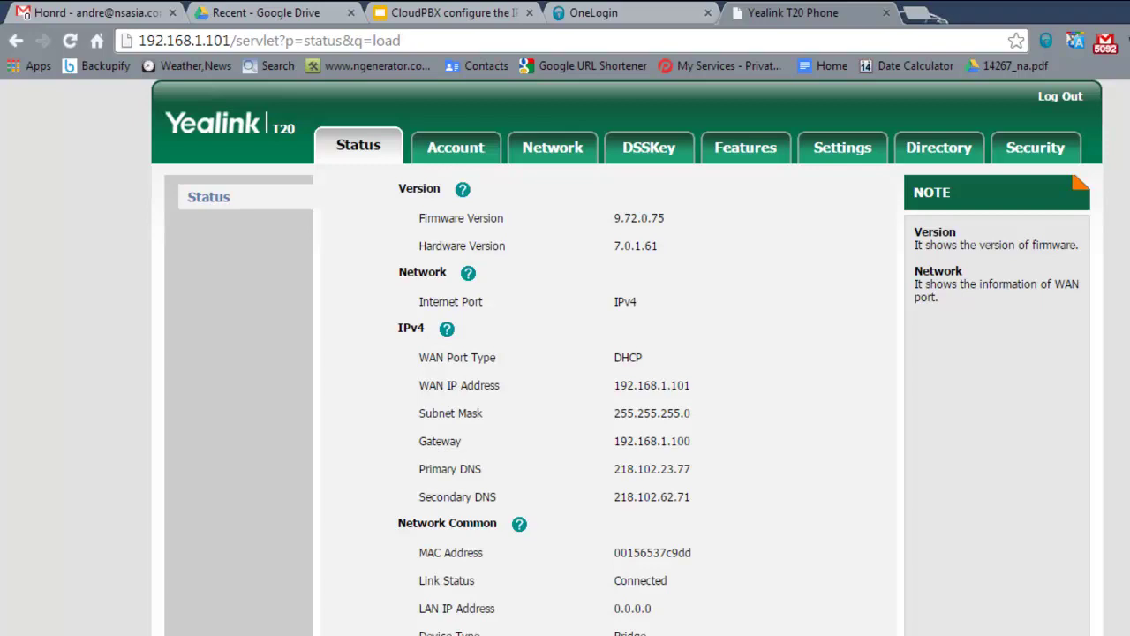
pyautogui.moveTo(615, 217); pyautogui.dragTo(664, 217)
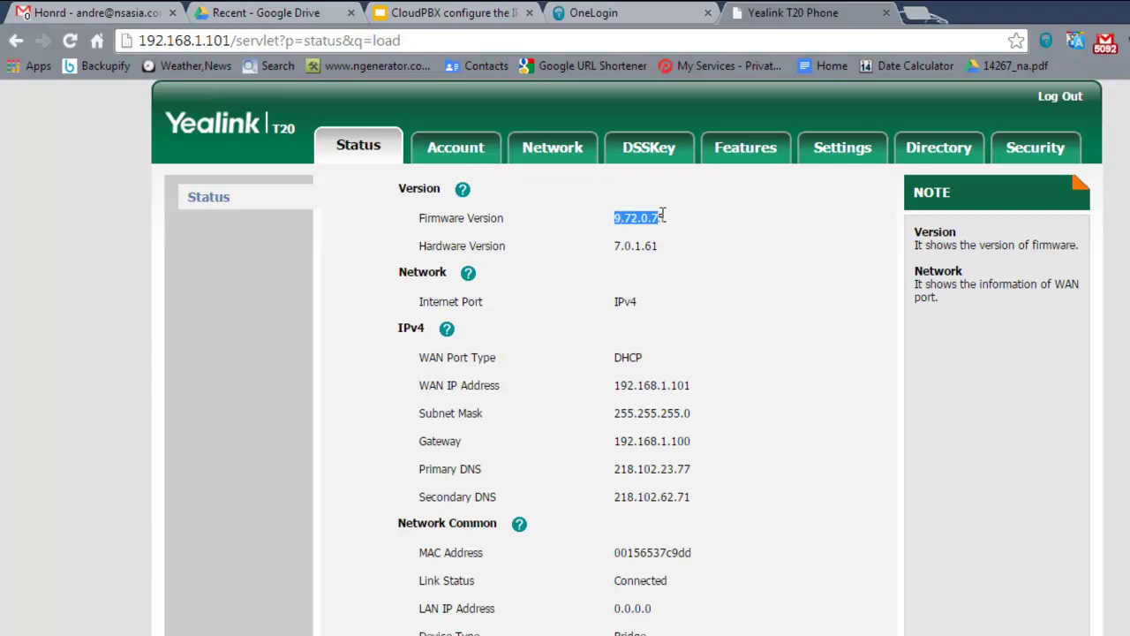
pyautogui.click(693, 255)
# Search Google in a new browser tab for "yealink sip-t20p firmware upgrade"
pyautogui.hotkey('ctrl', 't')
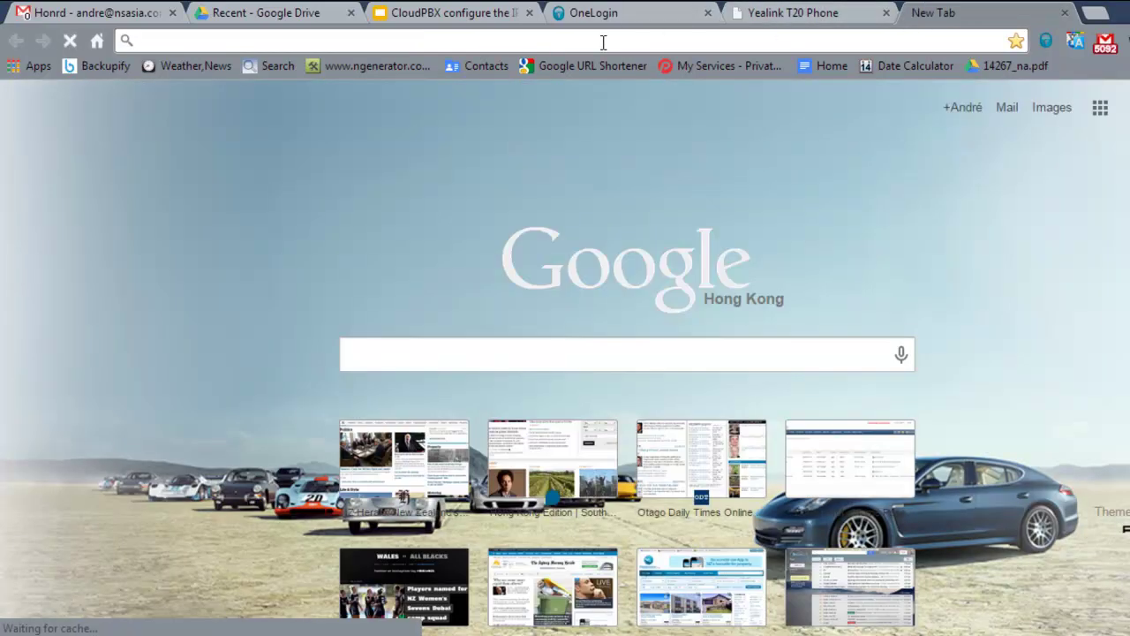
pyautogui.write('yealink ')
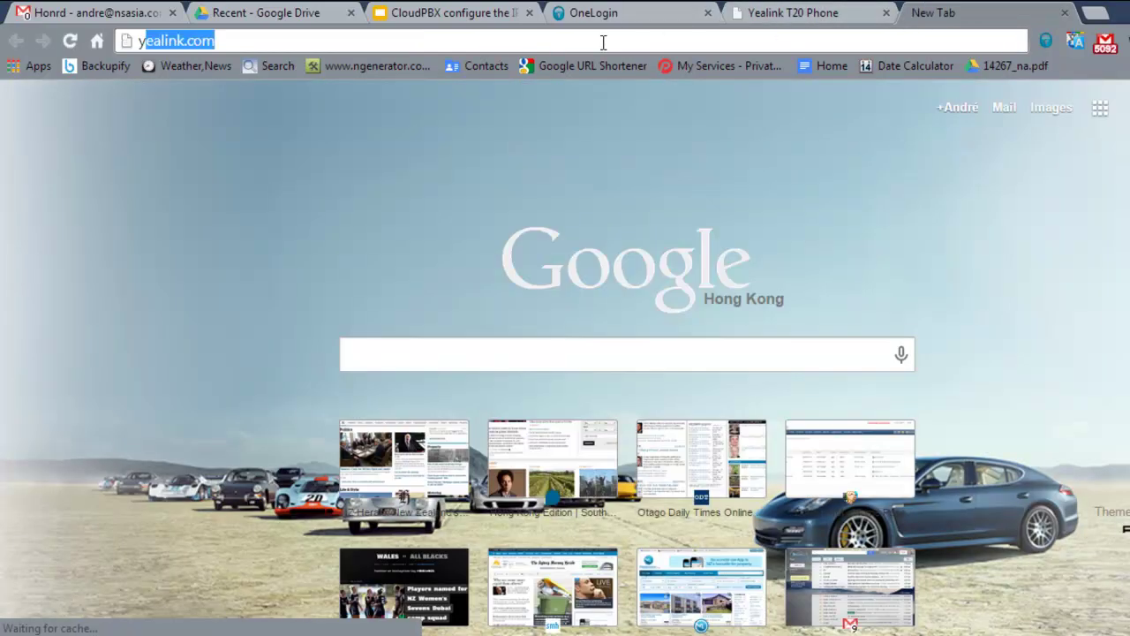
pyautogui.write('t30')
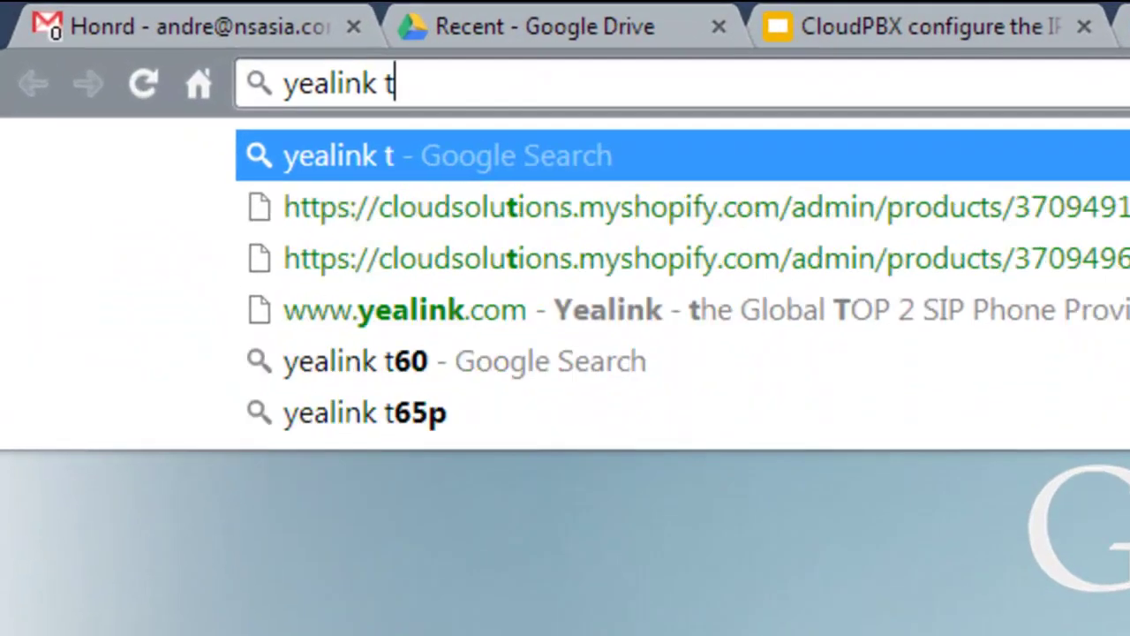
pyautogui.press('BackSpace')
pyautogui.press('BackSpace')
pyautogui.write('20p ')
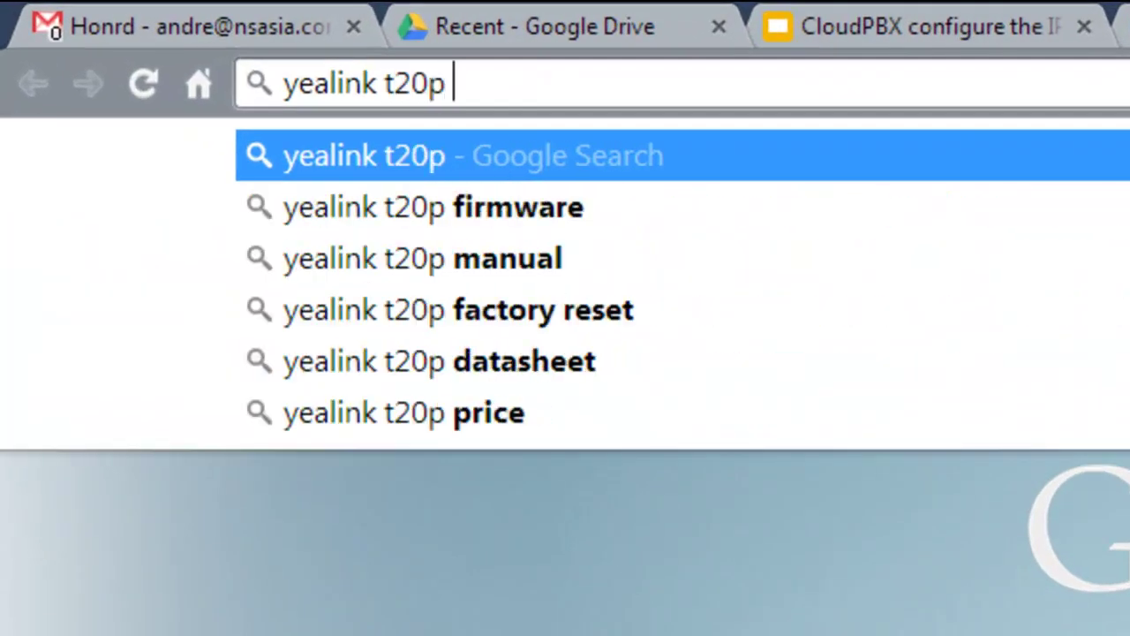
pyautogui.write('firmware')
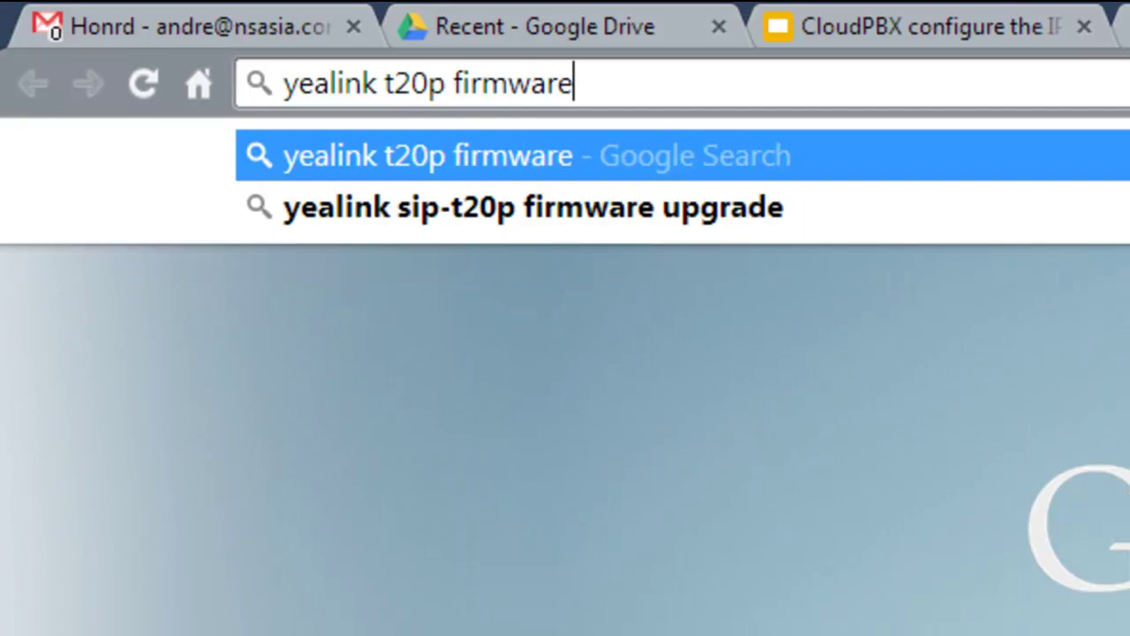
pyautogui.press('Down')
pyautogui.press('Return')
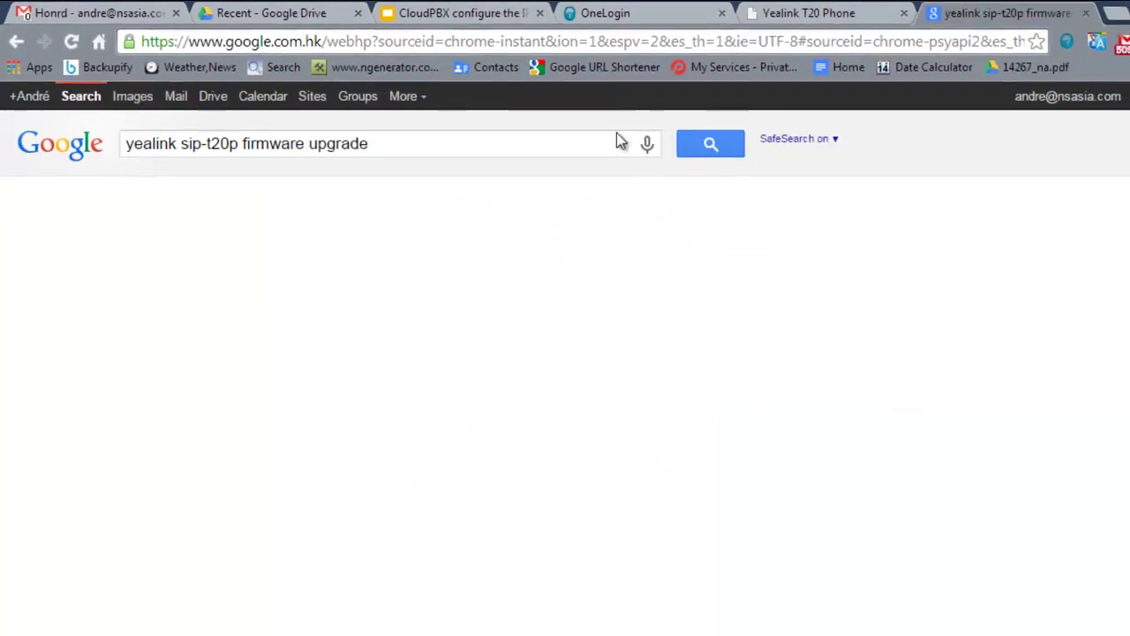
# Open Yealink's IP Phone SIP-T20P download page and compare its firmware list with the version on the phone's status page
pyautogui.click(318, 268)
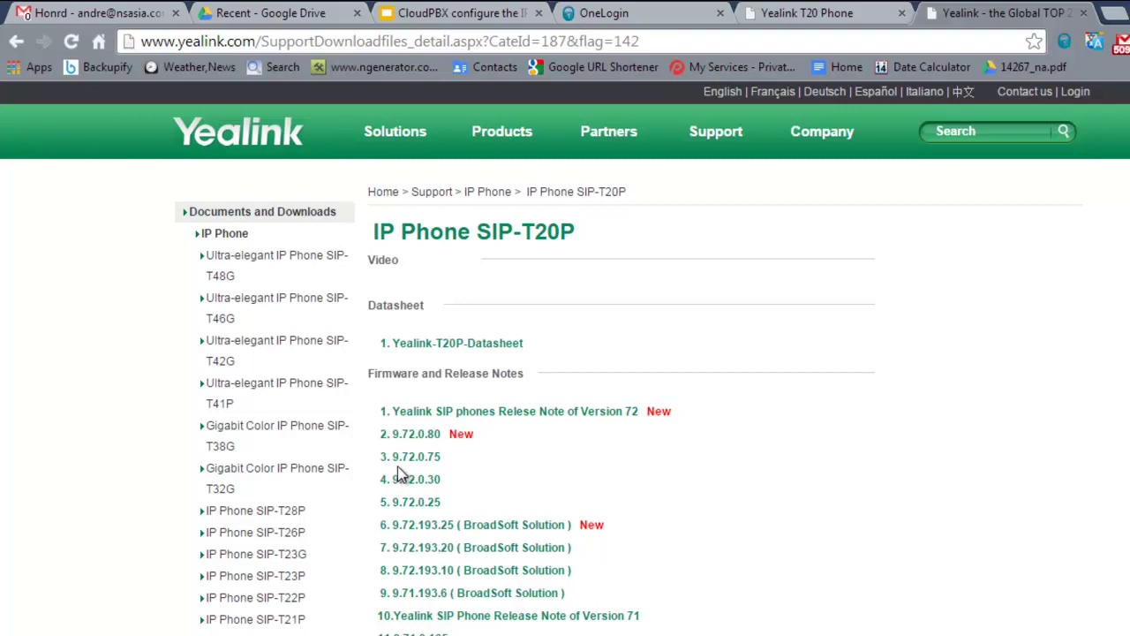
pyautogui.click(810, 13)
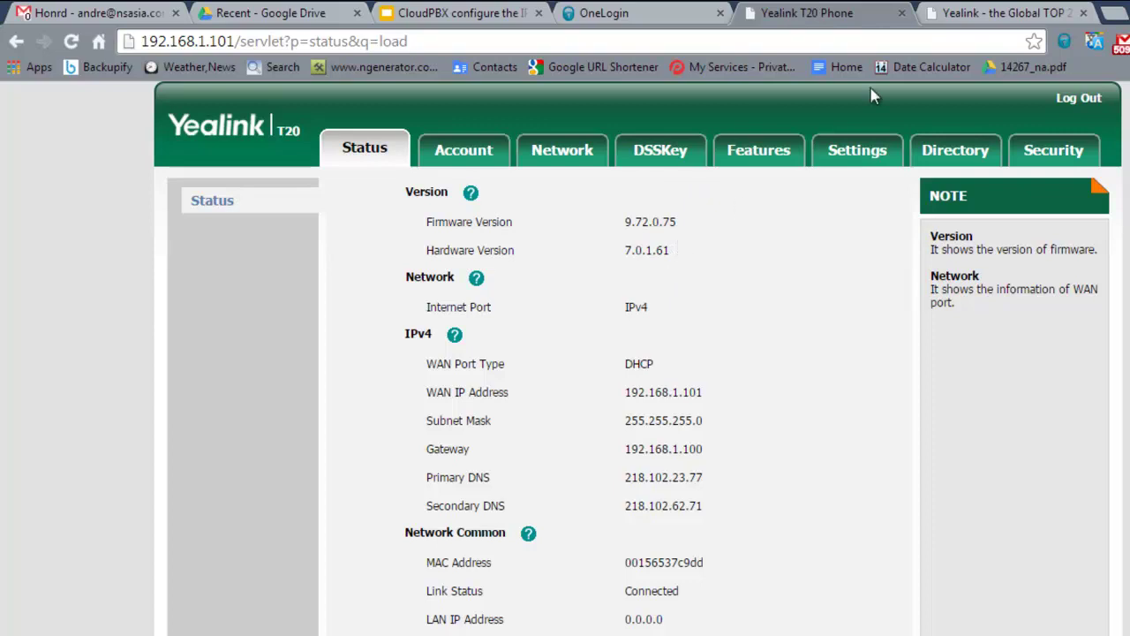
pyautogui.hotkey('ctrl', 'Tab')
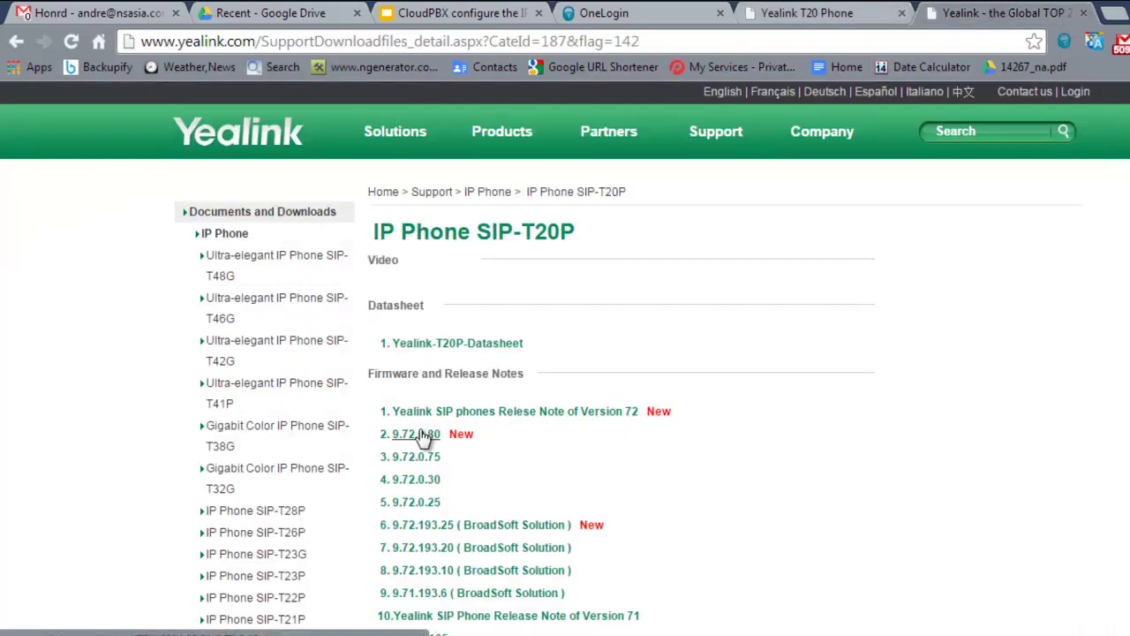
# View the firmware upgrade options in the phone's settings and return to its status page
pyautogui.click(812, 13)
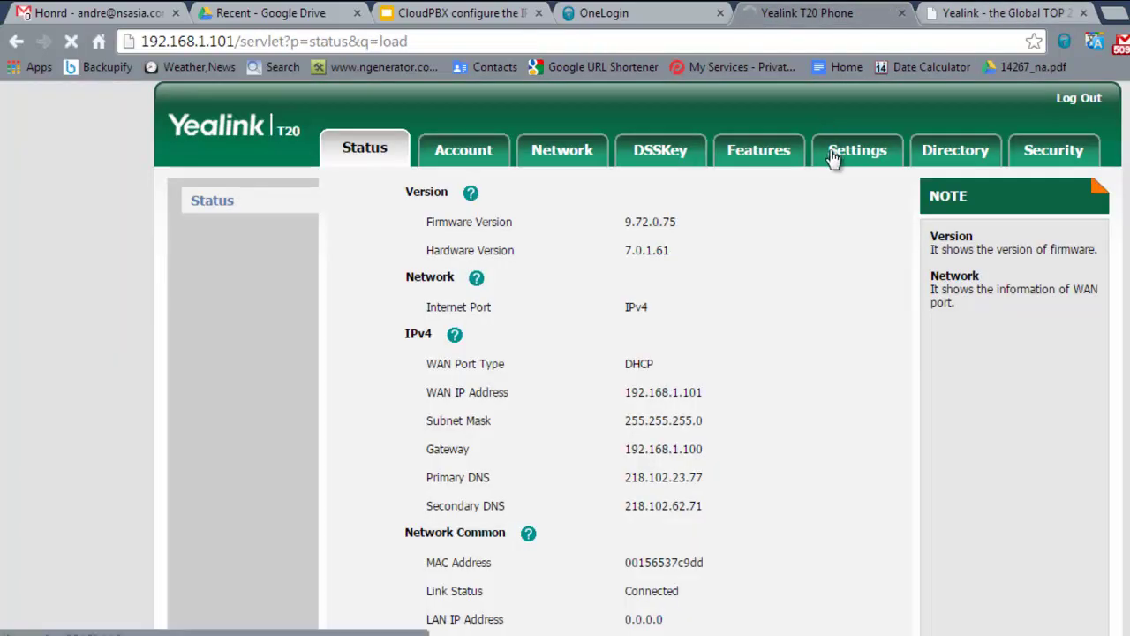
pyautogui.click(831, 155)
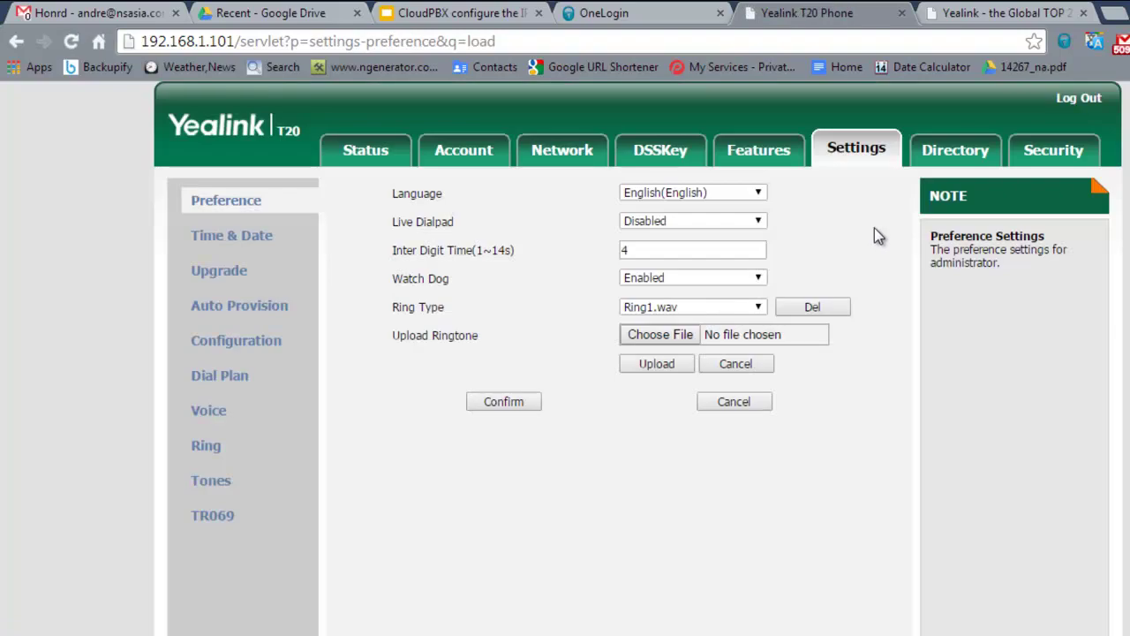
pyautogui.click(232, 270)
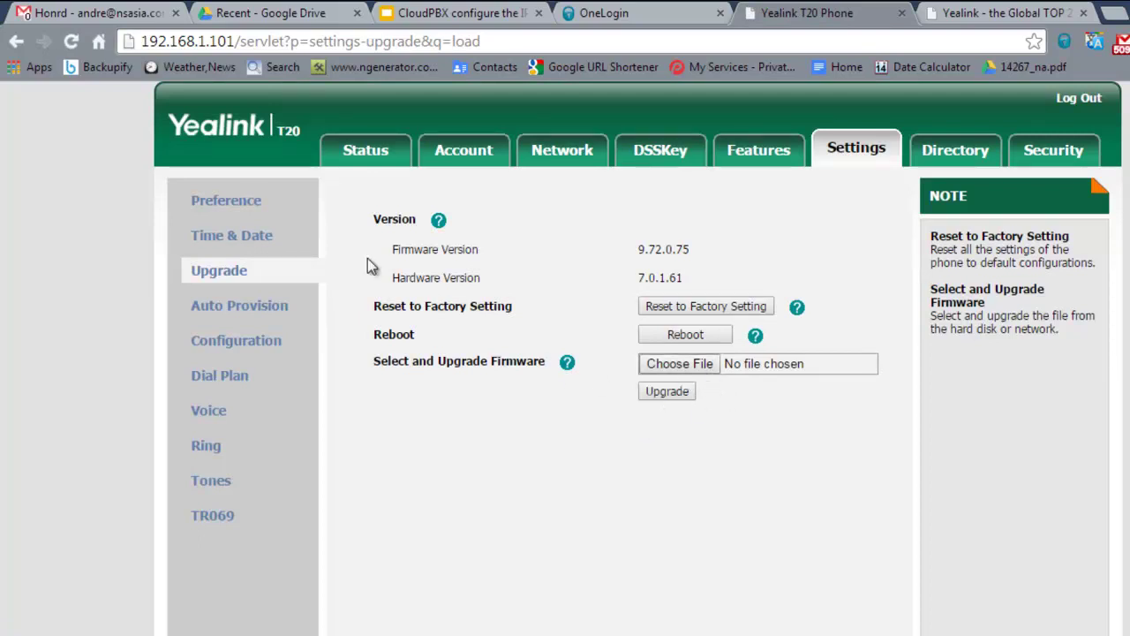
pyautogui.click(365, 150)
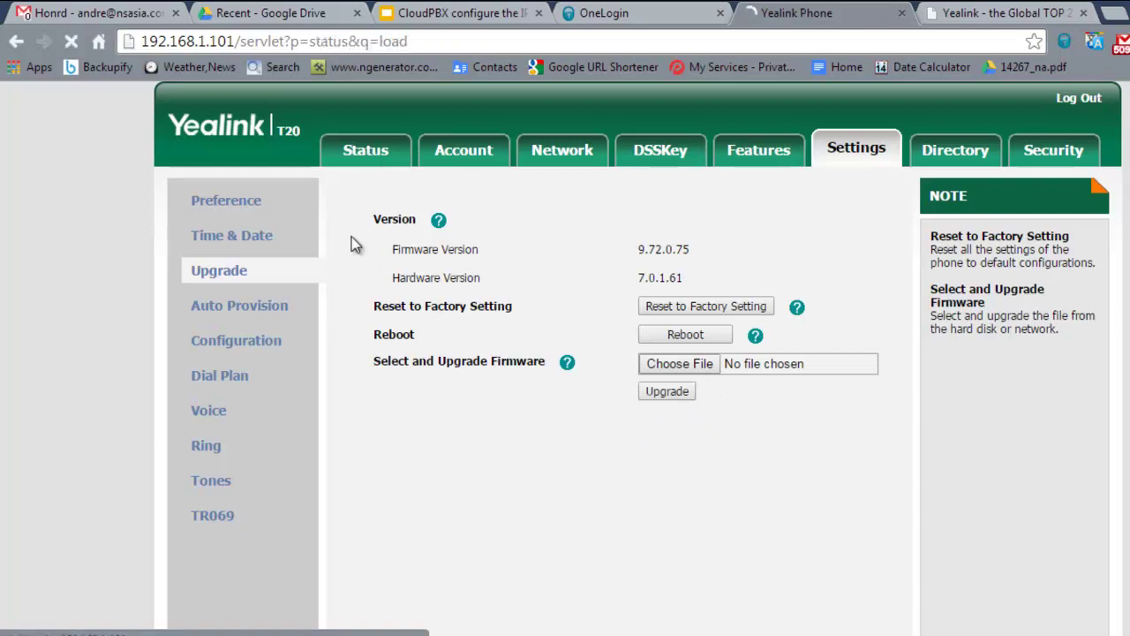